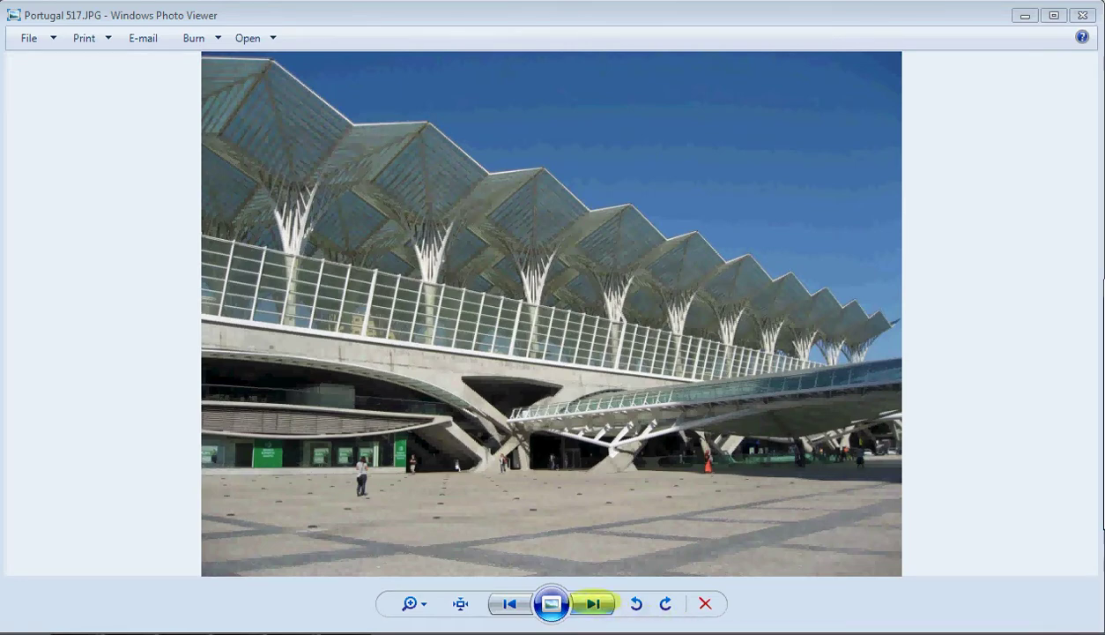
# Step: Show Gare do Oriente Lisbon.JPG in the photo viewer, then minimize the viewer to reveal Revit
pyautogui.click(593, 603)
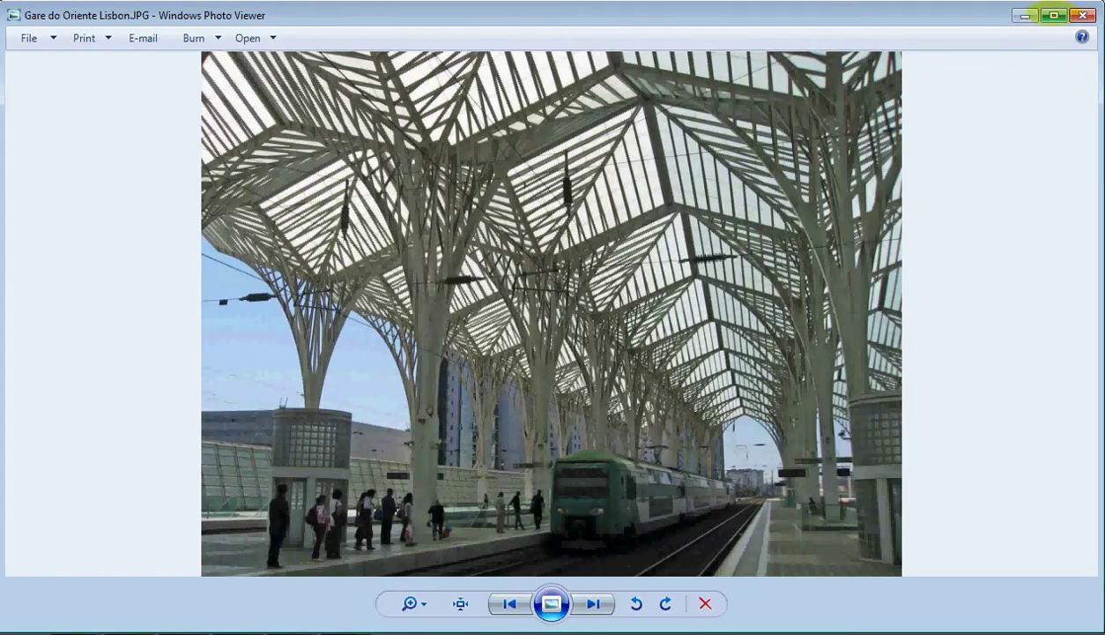
pyautogui.click(1025, 15)
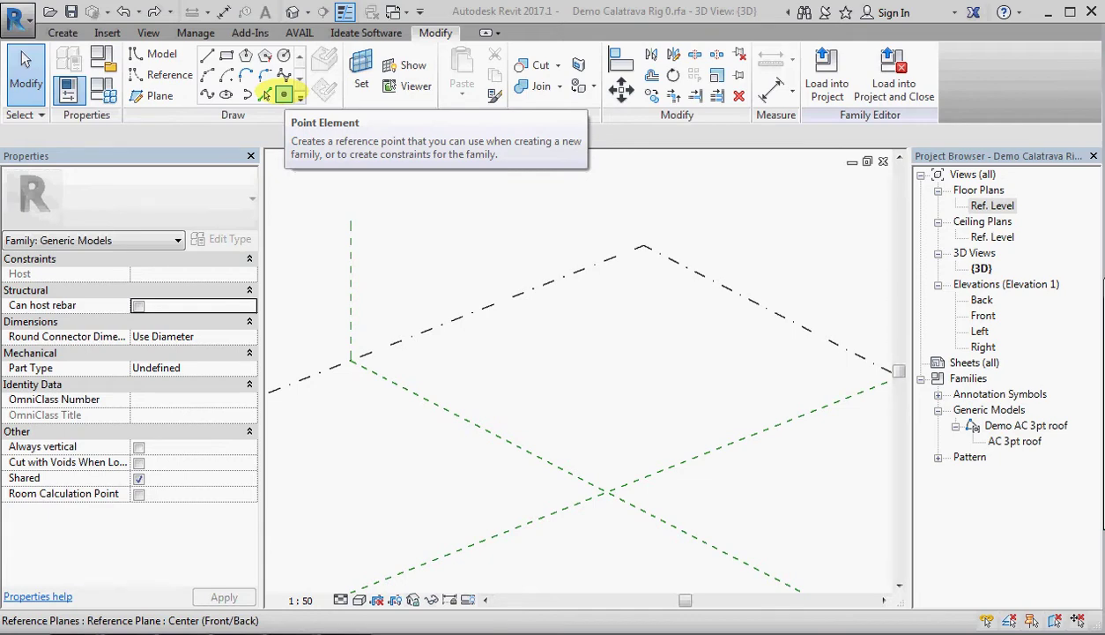
# Step: Place a reference point and align-lock it to the Center (Front/Back) and Center (Left/Right) planes
pyautogui.click(284, 95)
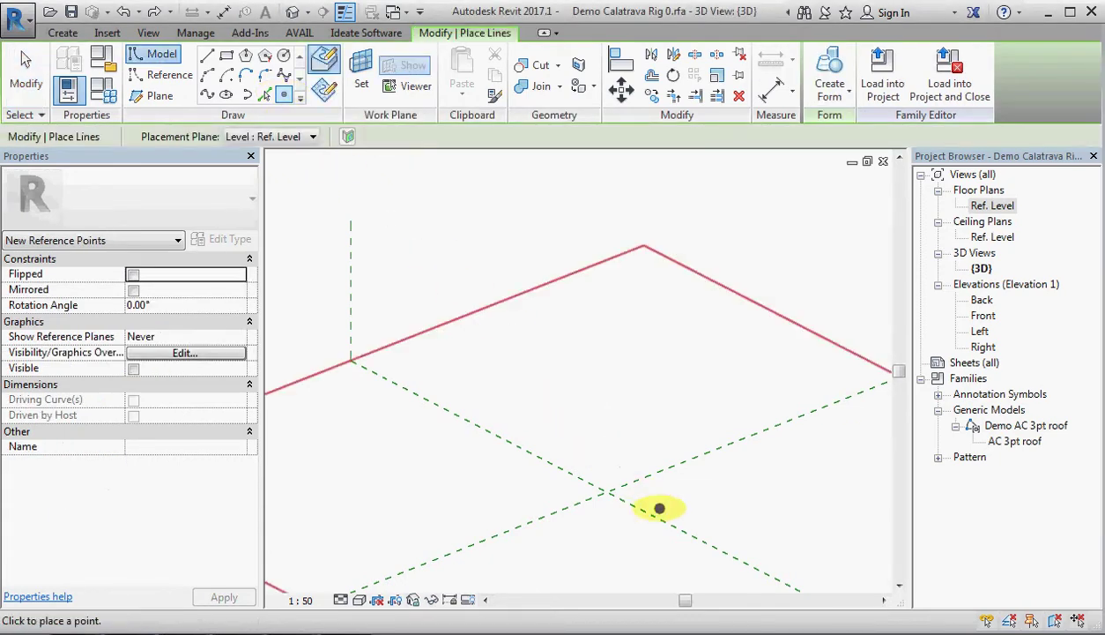
pyautogui.click(657, 494)
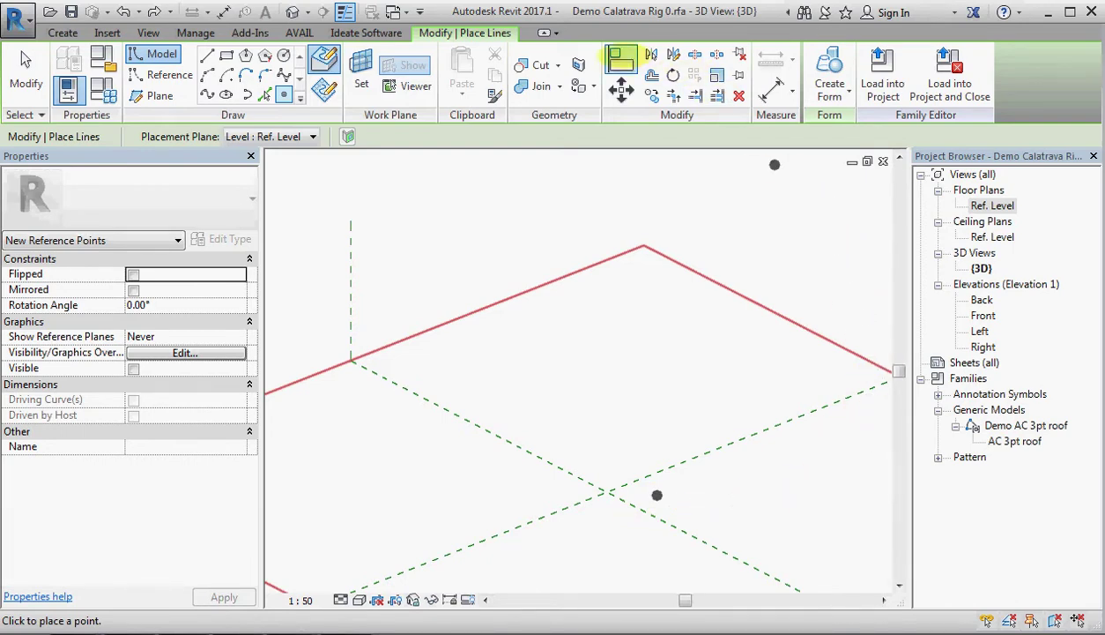
pyautogui.click(621, 58)
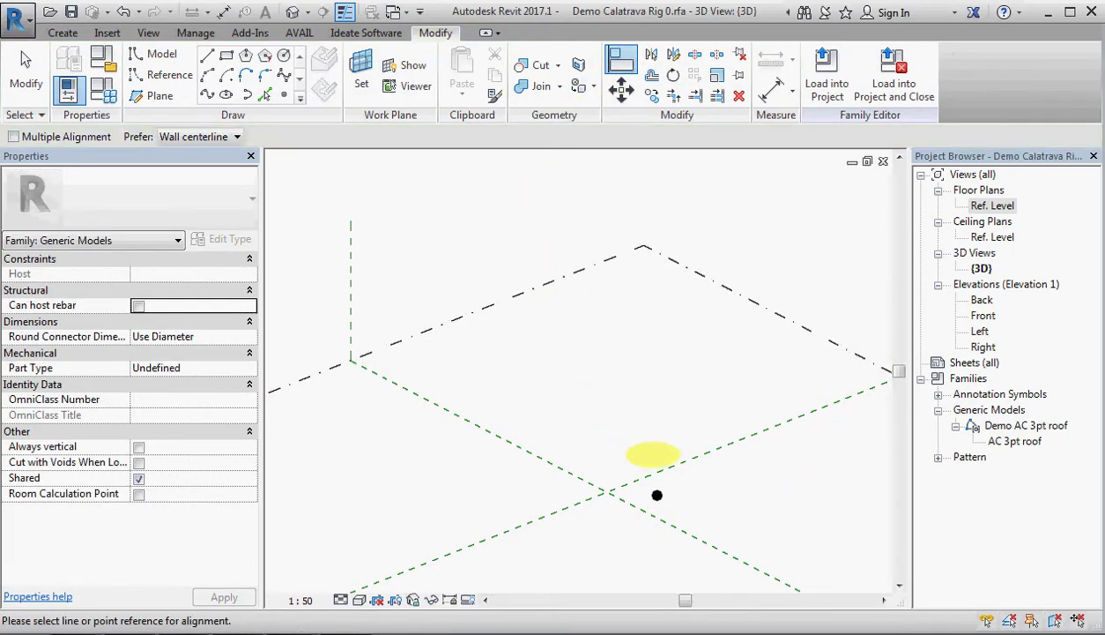
pyautogui.click(656, 467)
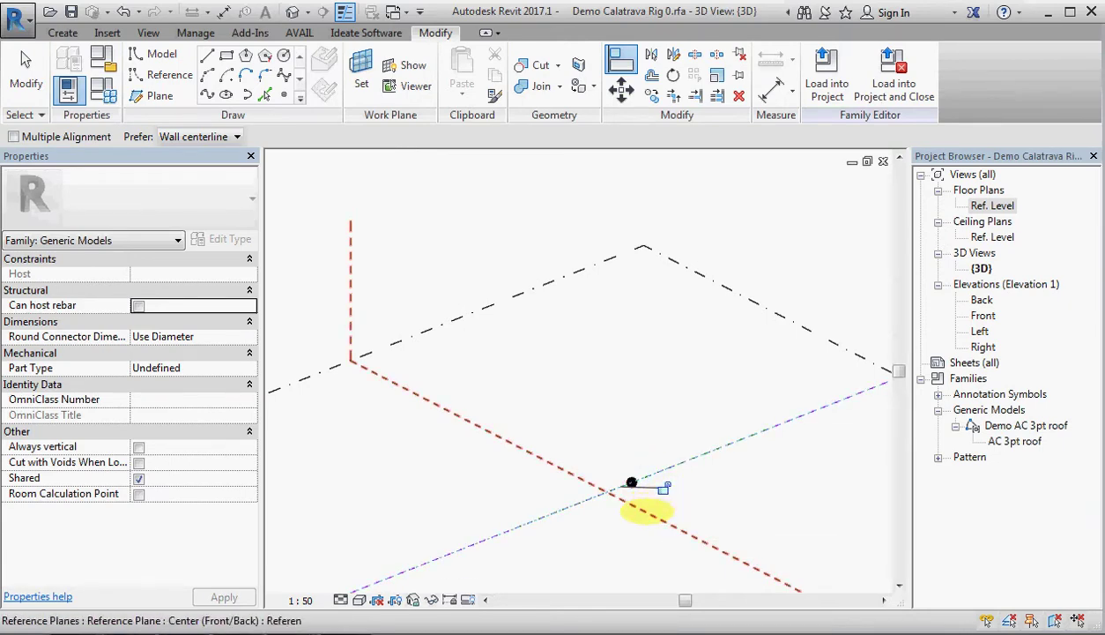
pyautogui.click(632, 483)
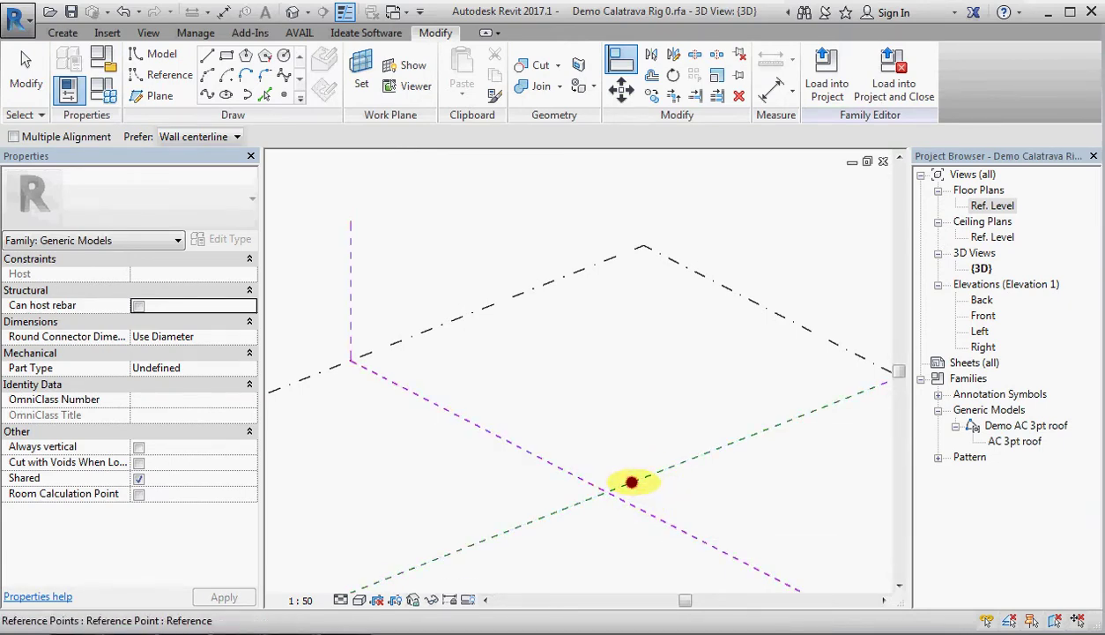
pyautogui.click(632, 482)
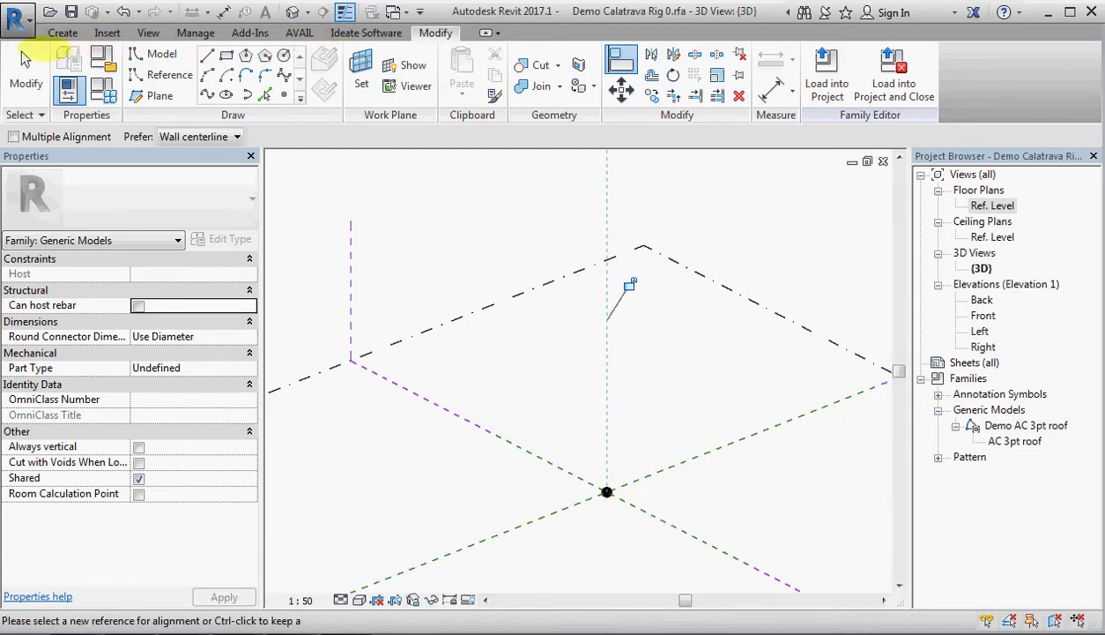
pyautogui.click(25, 66)
# Step: Make the origin point adaptive and set it as the work plane
pyautogui.click(606, 491)
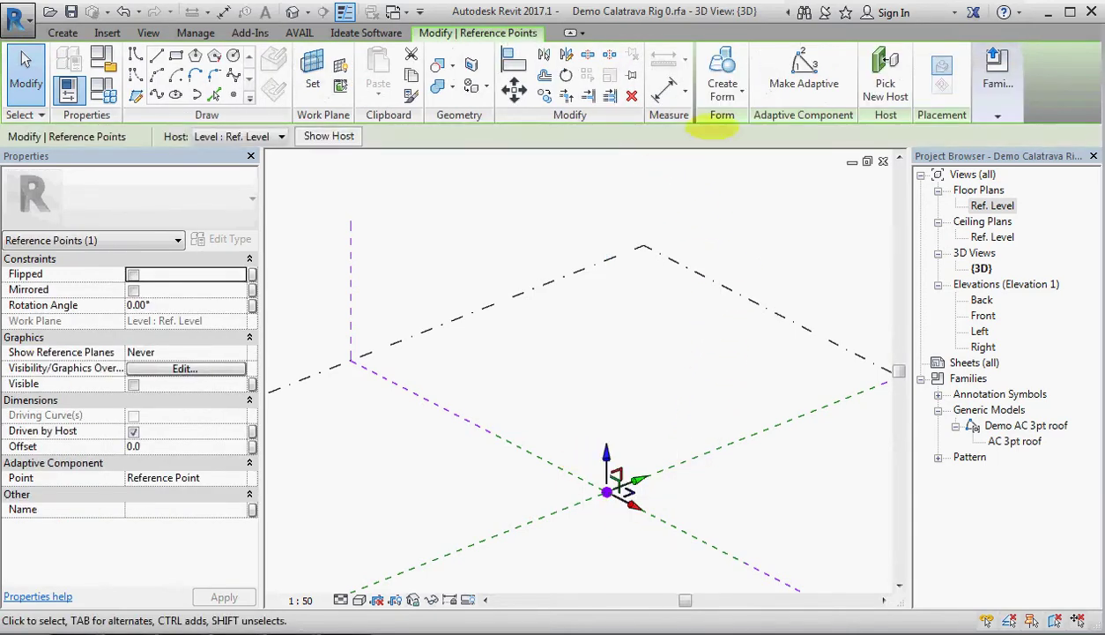
pyautogui.click(804, 66)
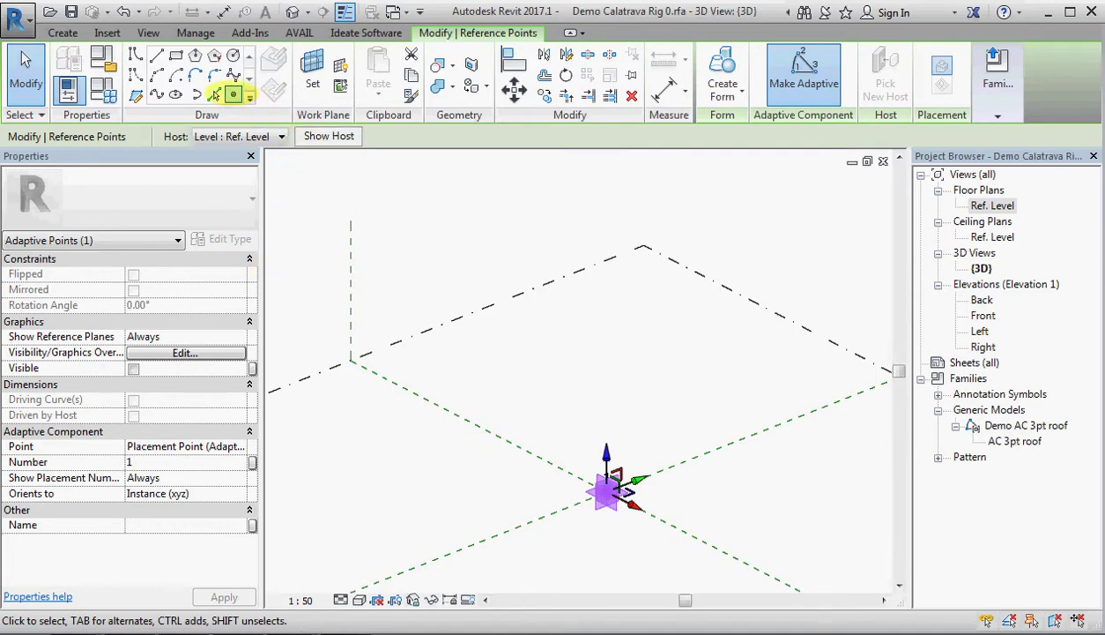
pyautogui.click(314, 81)
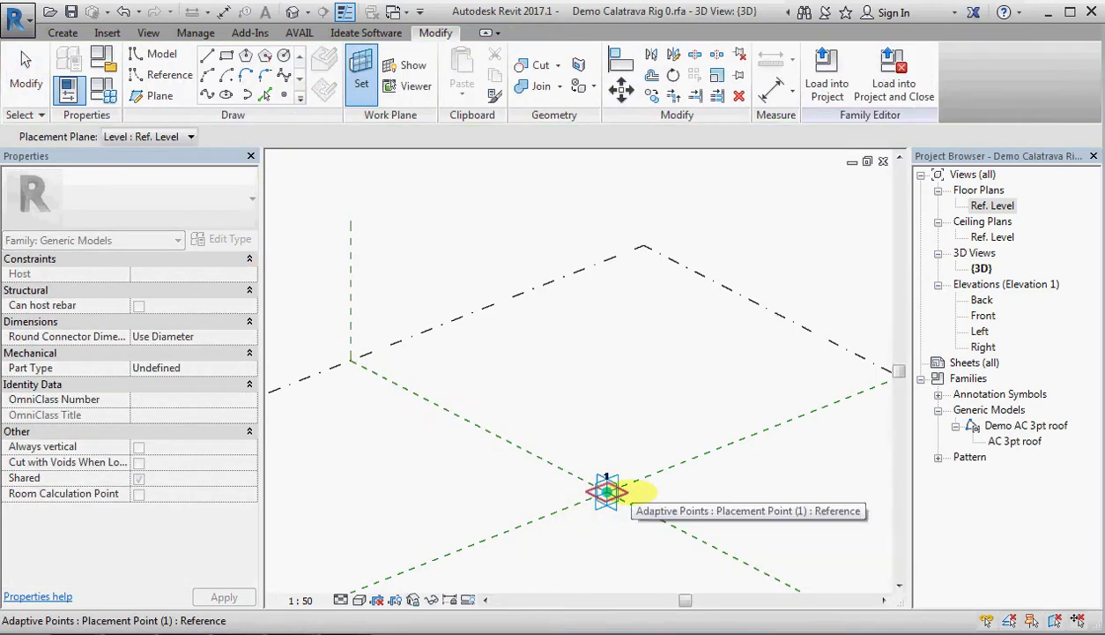
pyautogui.click(638, 491)
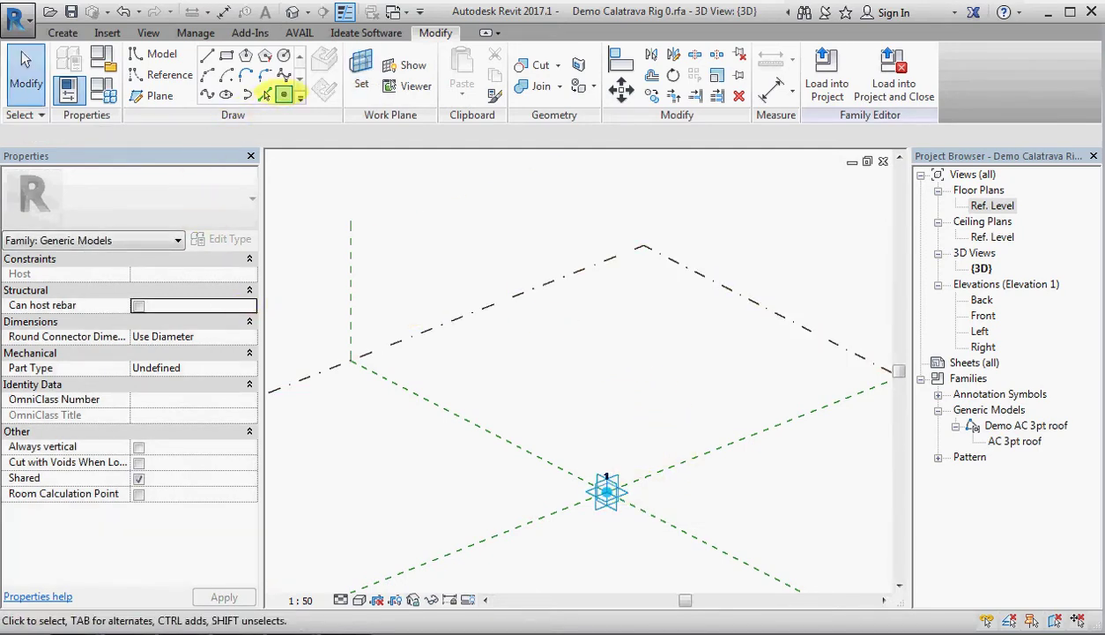
# Step: Host a reference point on the adaptive point and raise it to an Offset of 8388.3
pyautogui.click(283, 95)
pyautogui.click(606, 492)
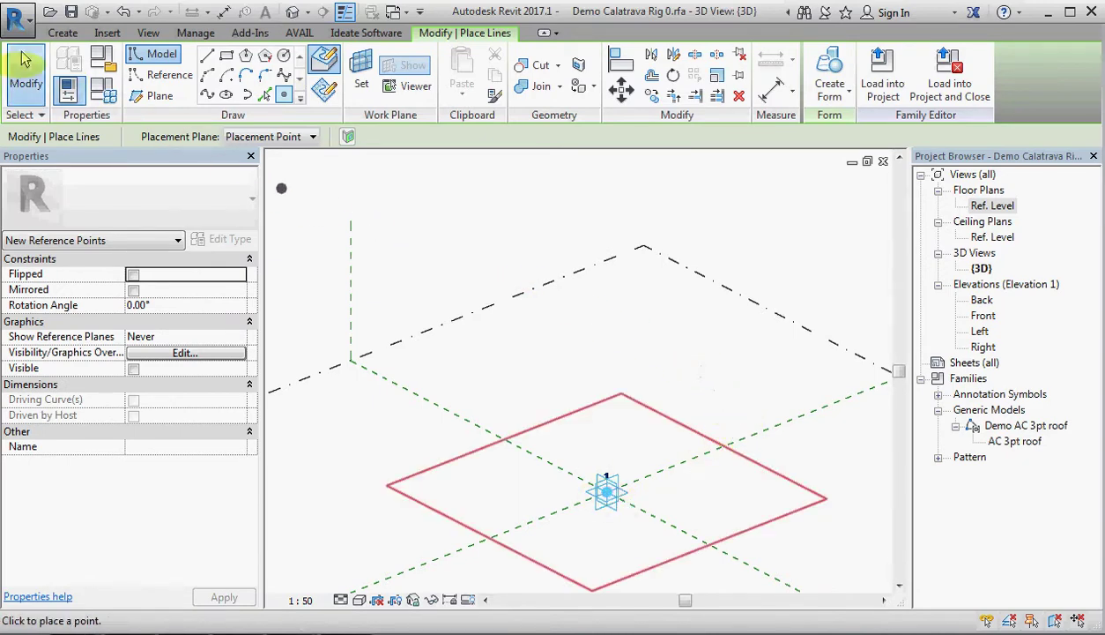
pyautogui.click(26, 75)
pyautogui.click(605, 490)
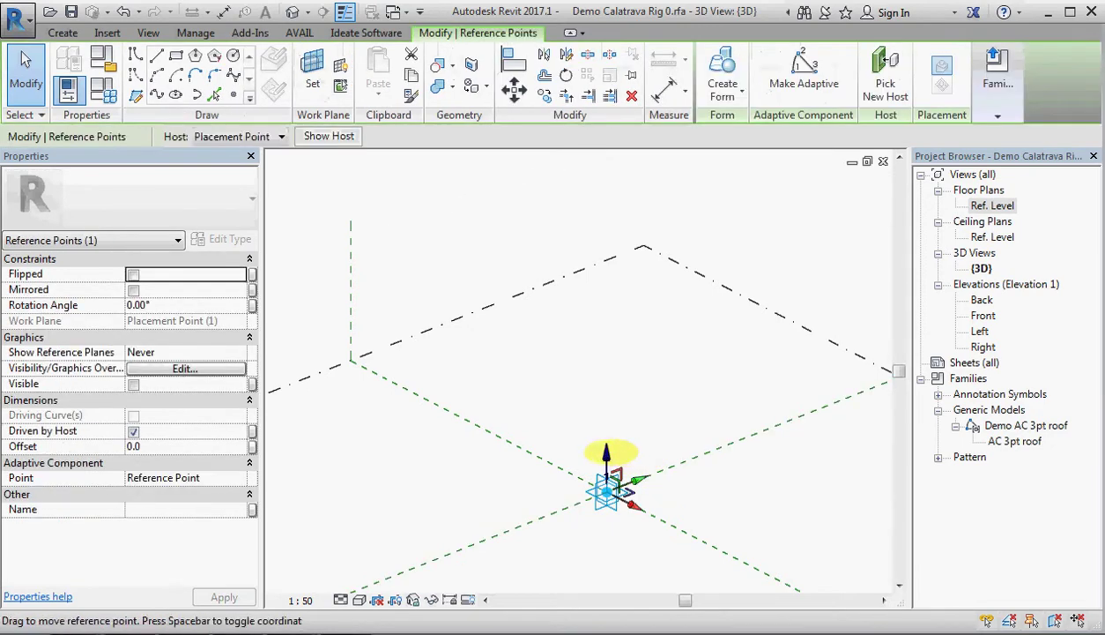
pyautogui.moveTo(606, 452); pyautogui.dragTo(605, 259)
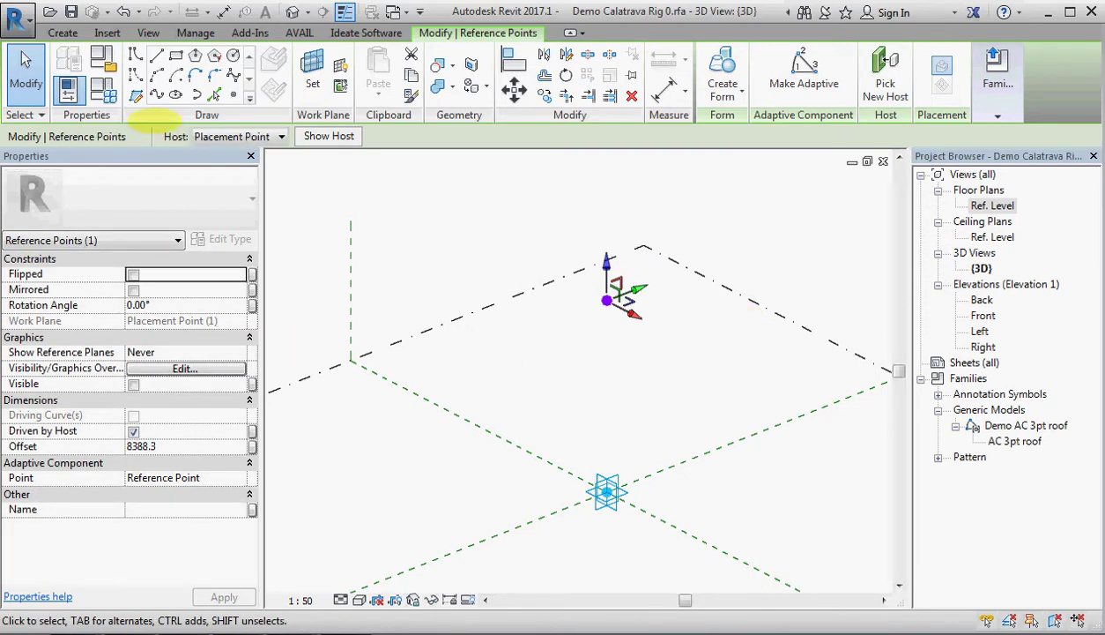
# Step: Draw a vertical reference line from the raised point down to the adaptive origin point
pyautogui.click(136, 74)
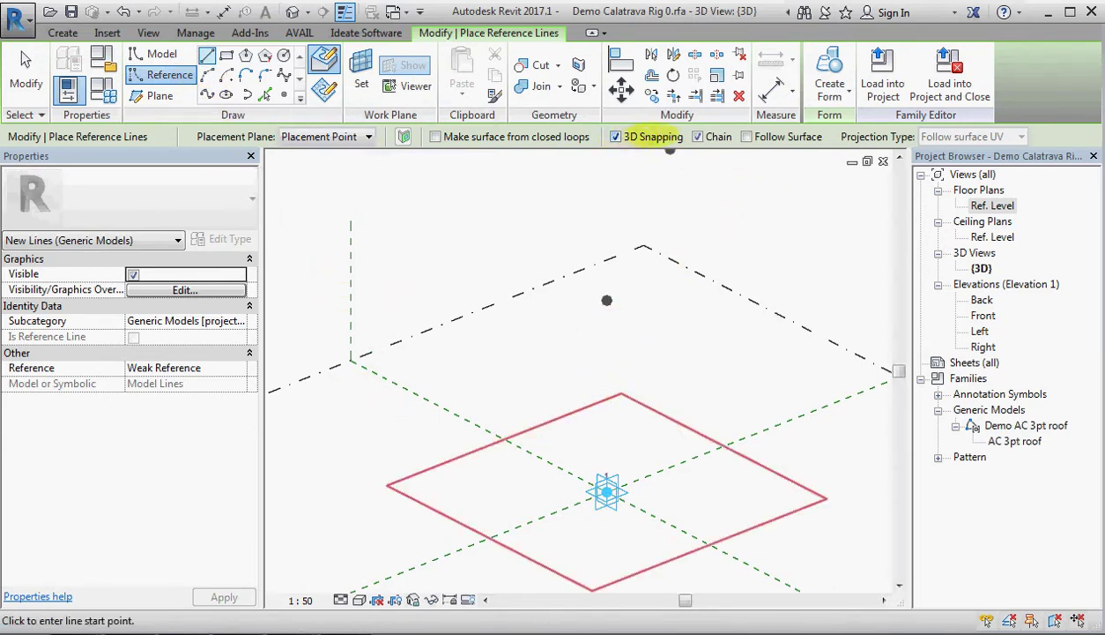
pyautogui.click(615, 137)
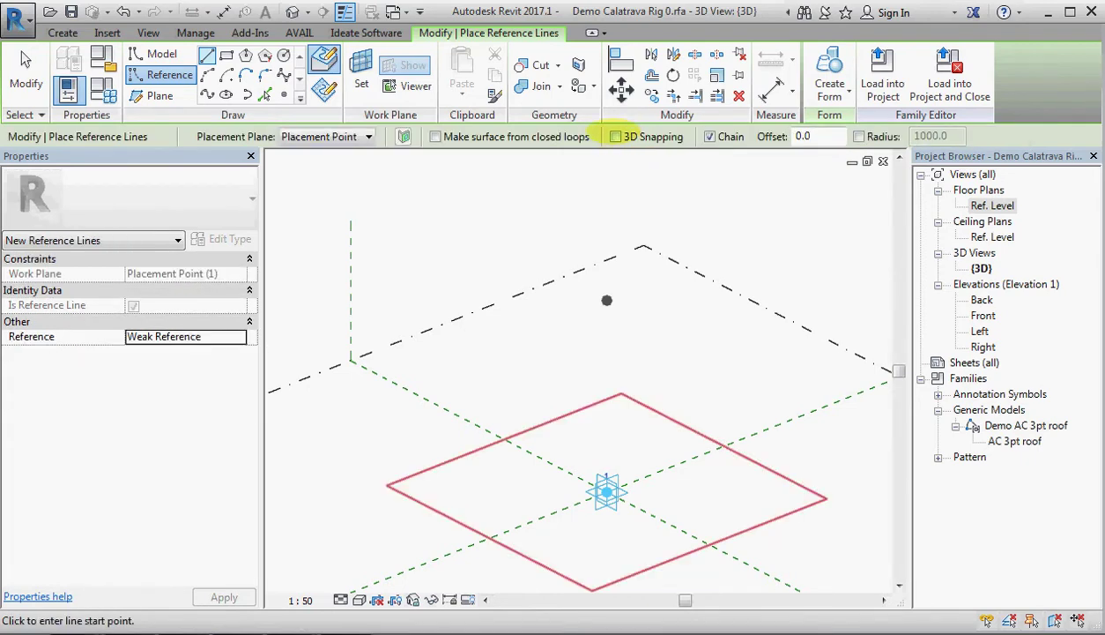
pyautogui.click(615, 136)
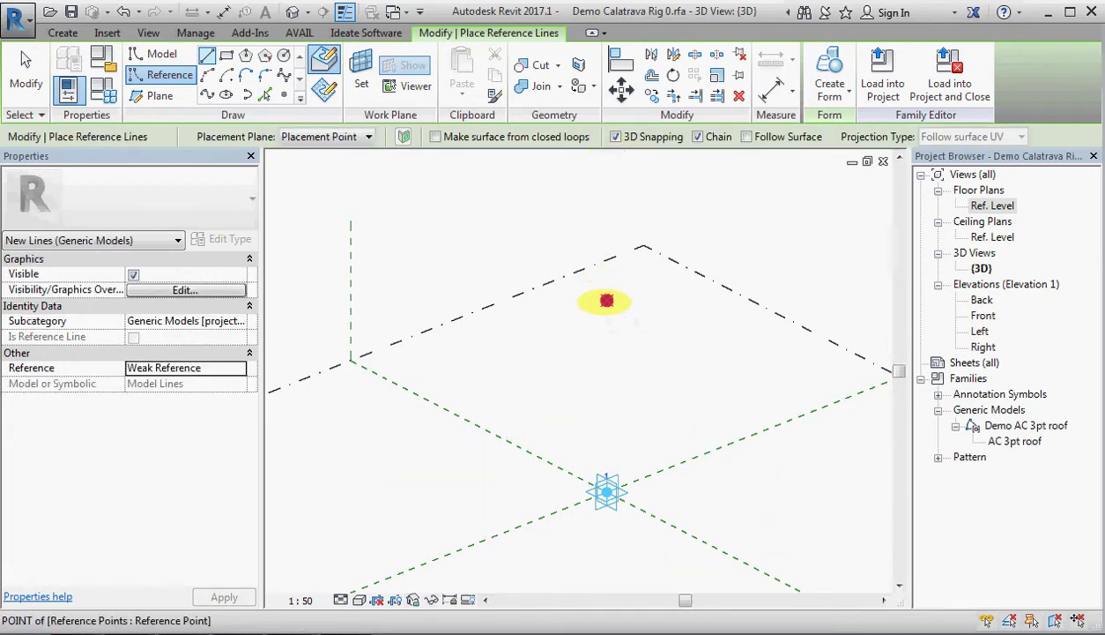
pyautogui.click(606, 300)
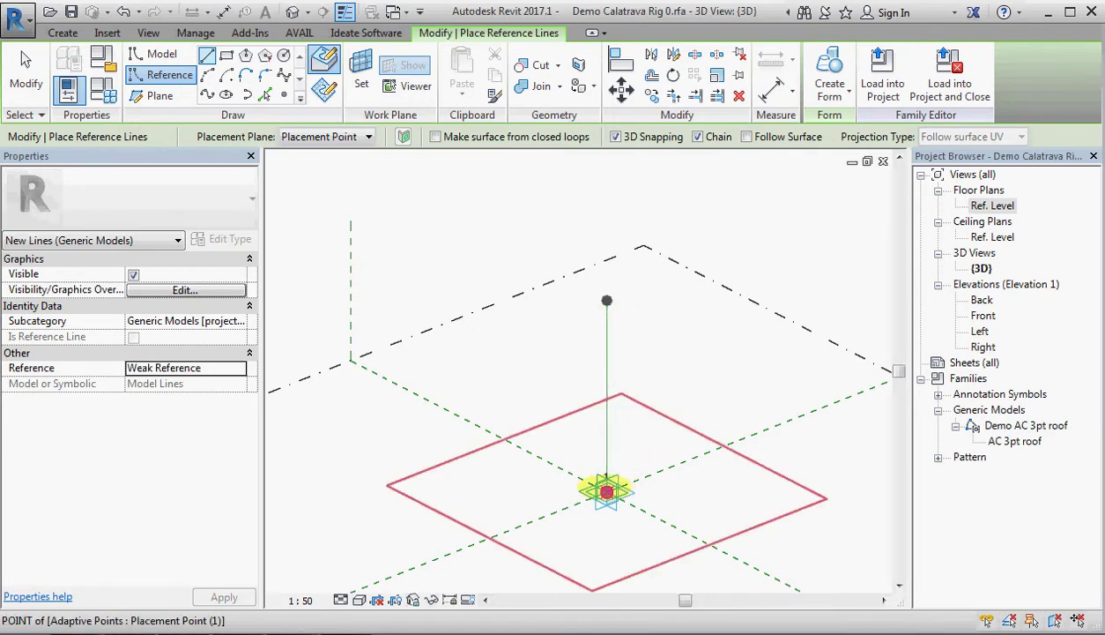
pyautogui.click(607, 490)
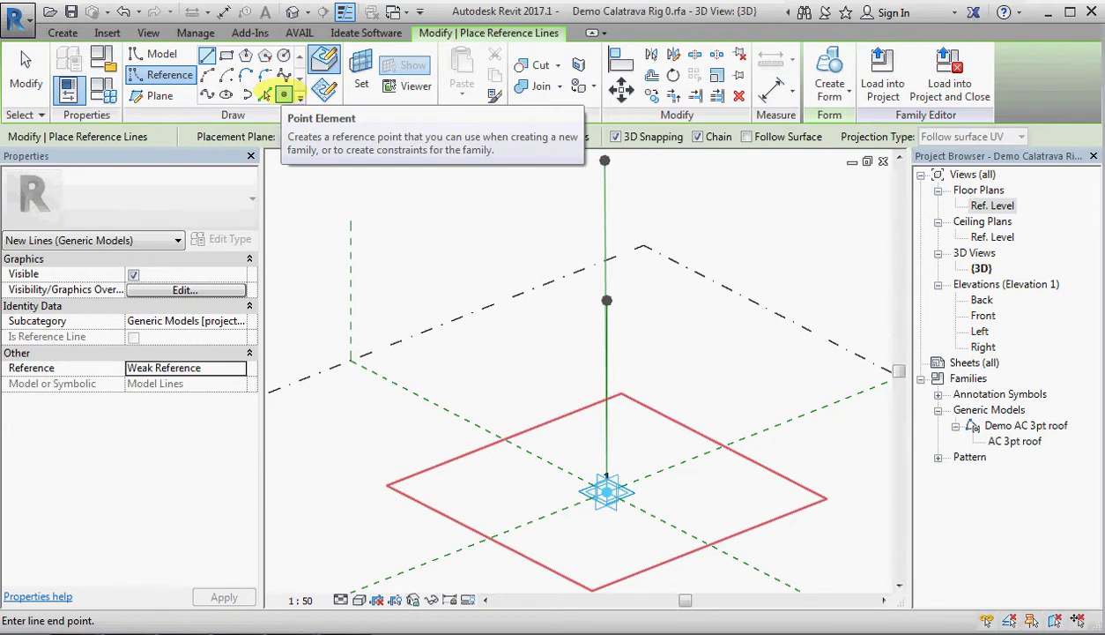
# Step: Place two reference points along the vertical reference line
pyautogui.click(284, 93)
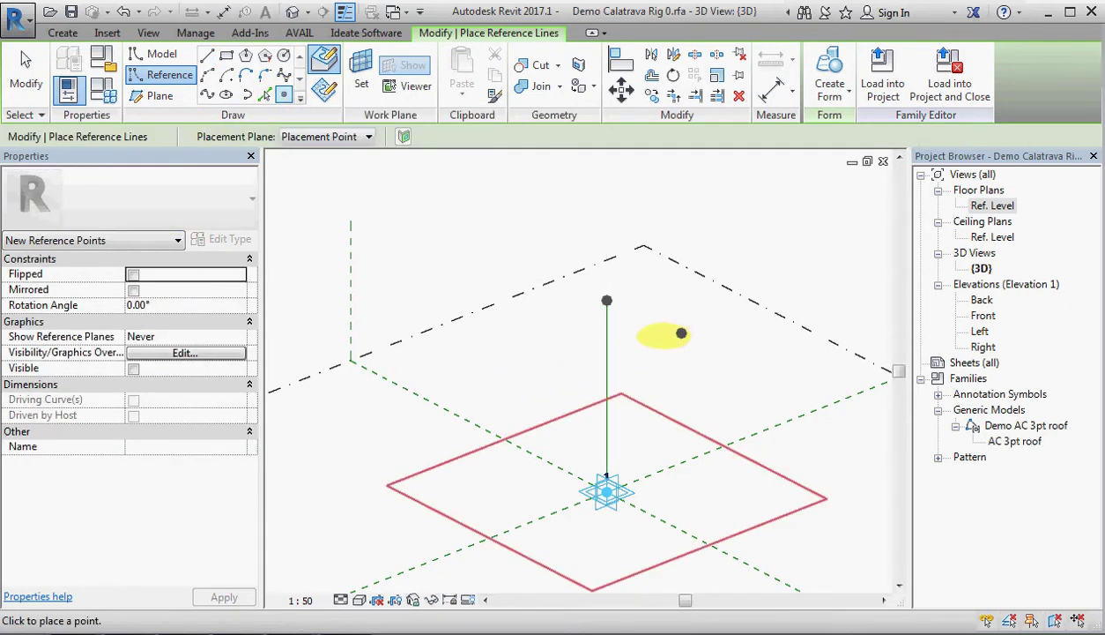
pyautogui.click(619, 345)
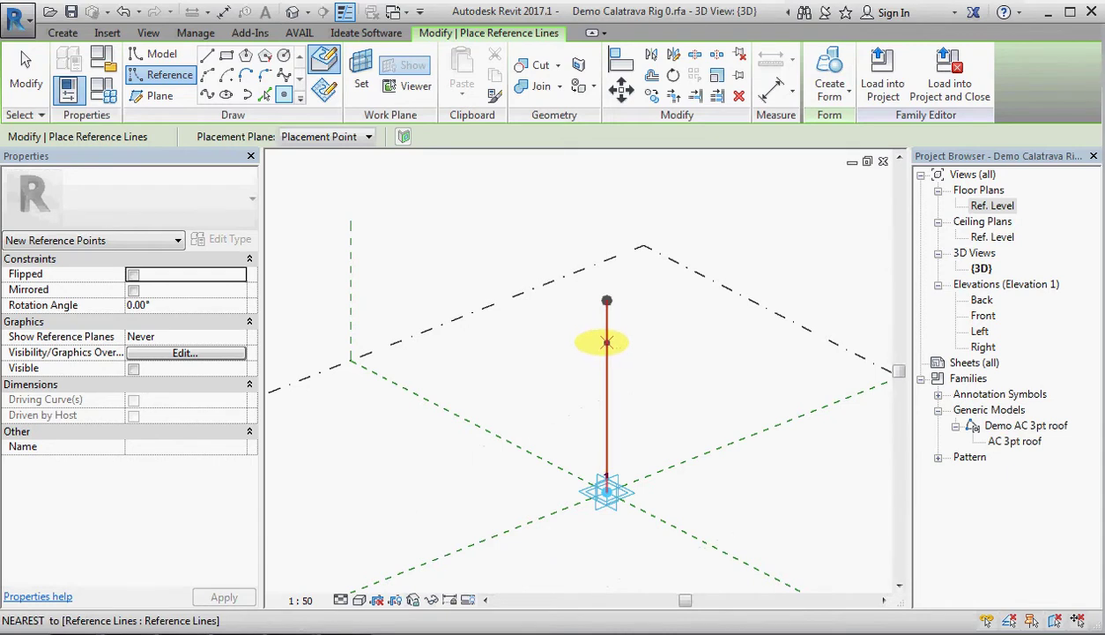
pyautogui.click(607, 343)
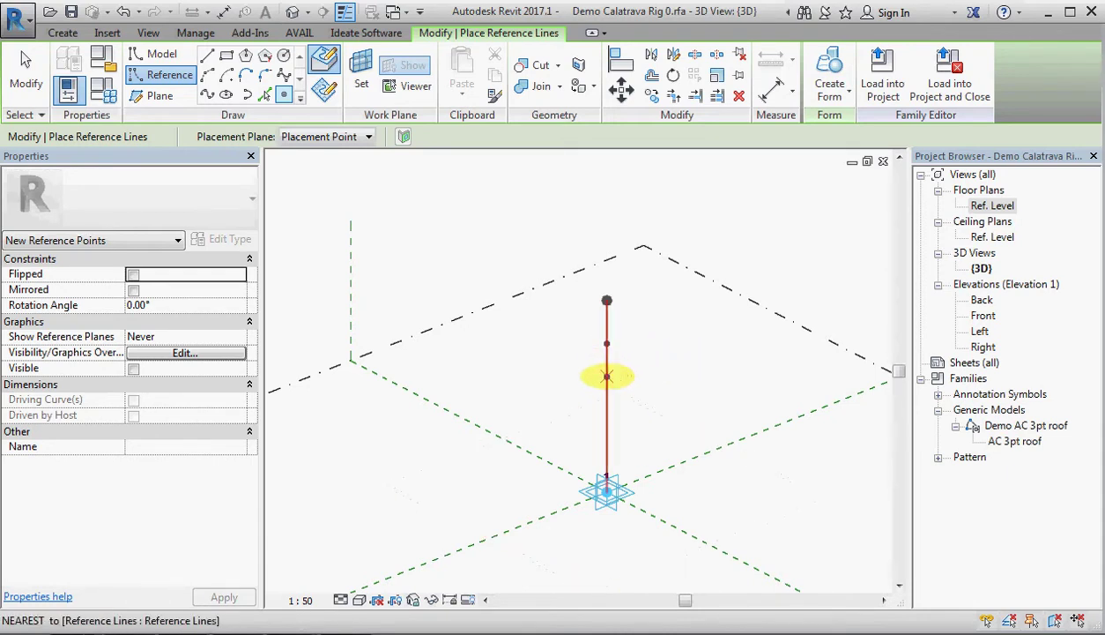
pyautogui.click(606, 376)
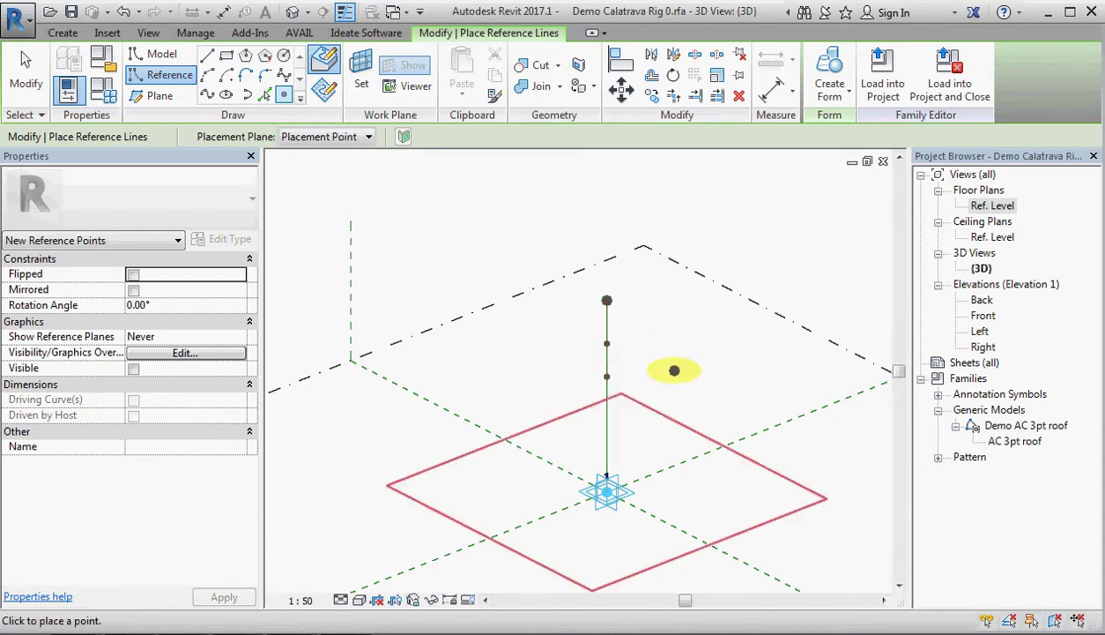
pyautogui.press('Escape')
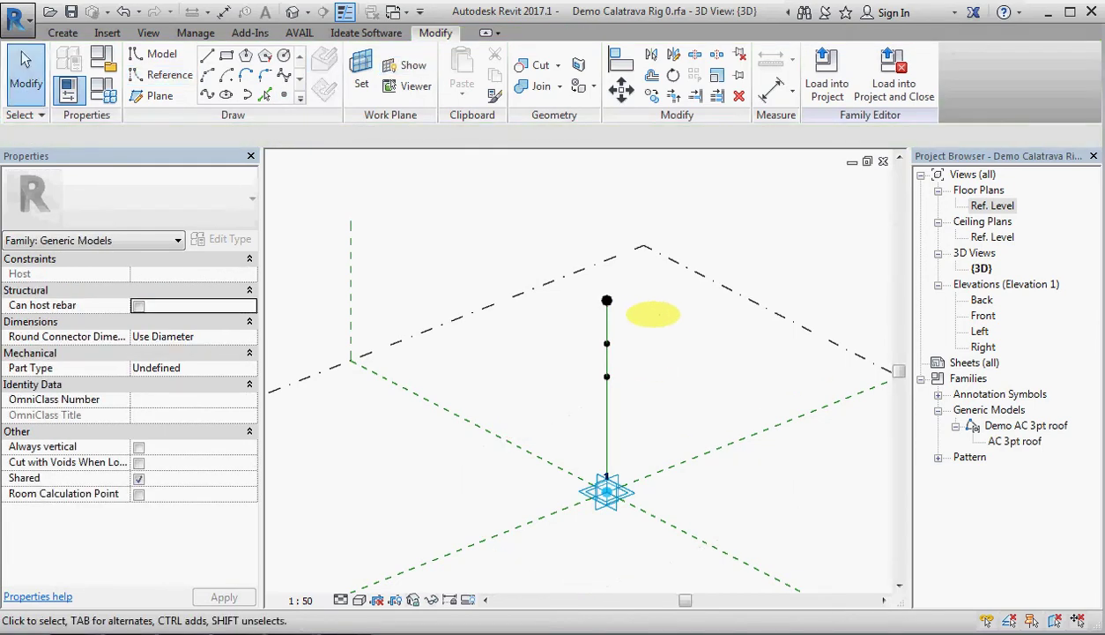
# Step: Associate the top point's Offset with the Height parameter, giving 6000.0
pyautogui.click(607, 300)
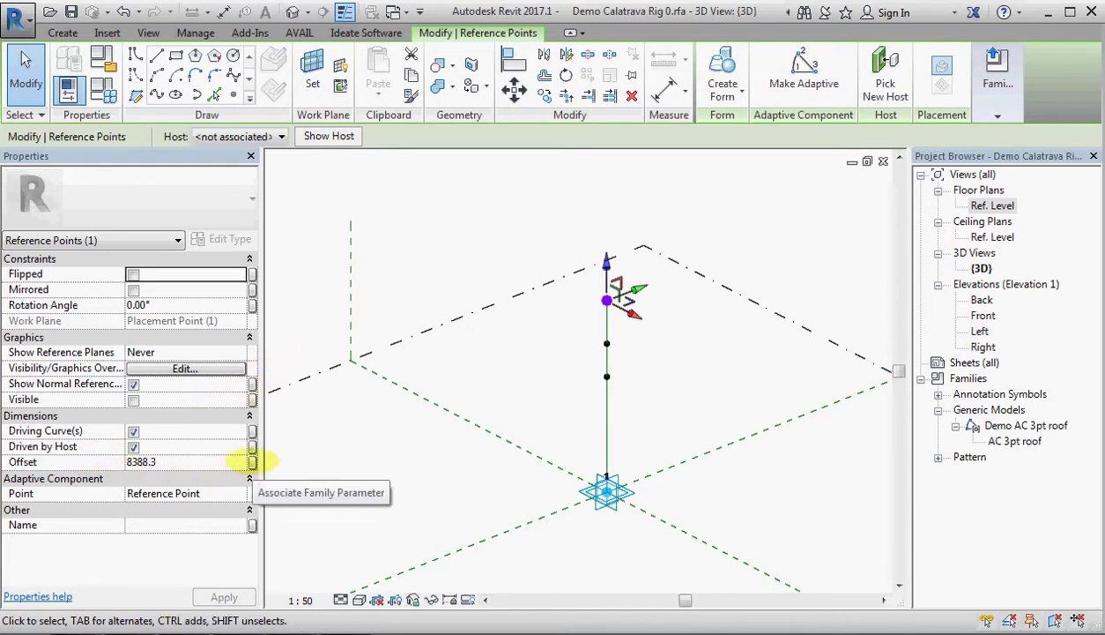
pyautogui.click(253, 461)
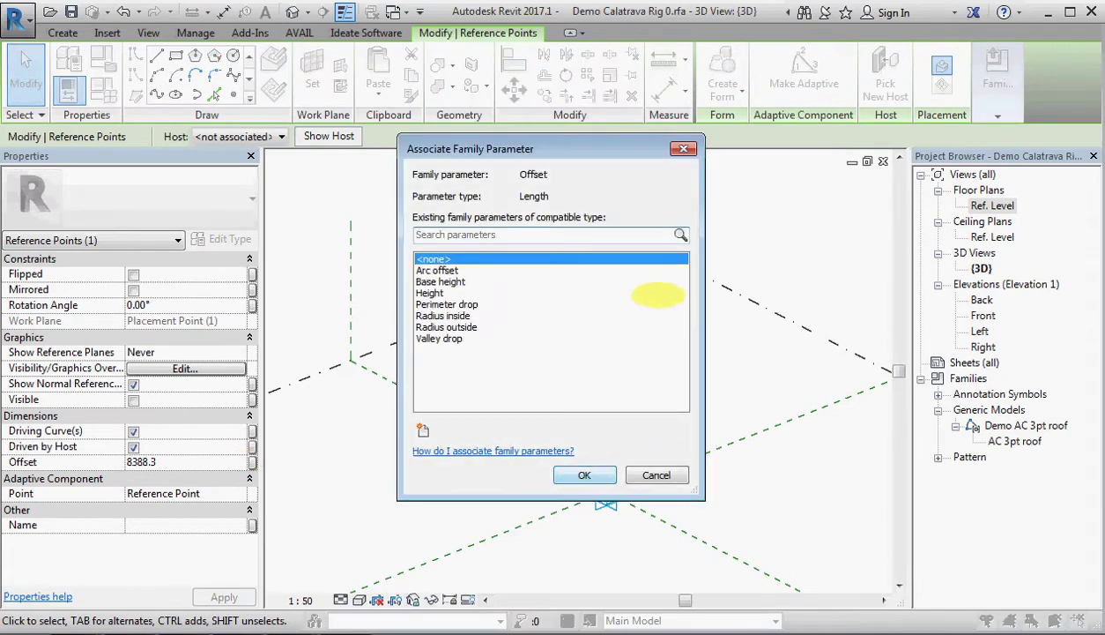
pyautogui.click(430, 292)
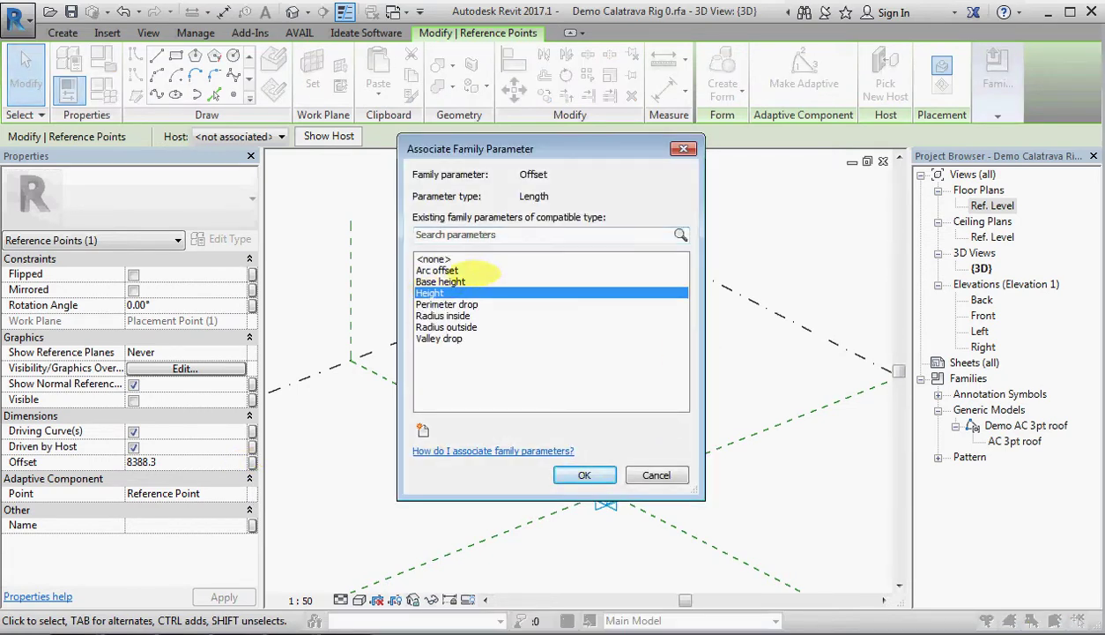
pyautogui.click(585, 474)
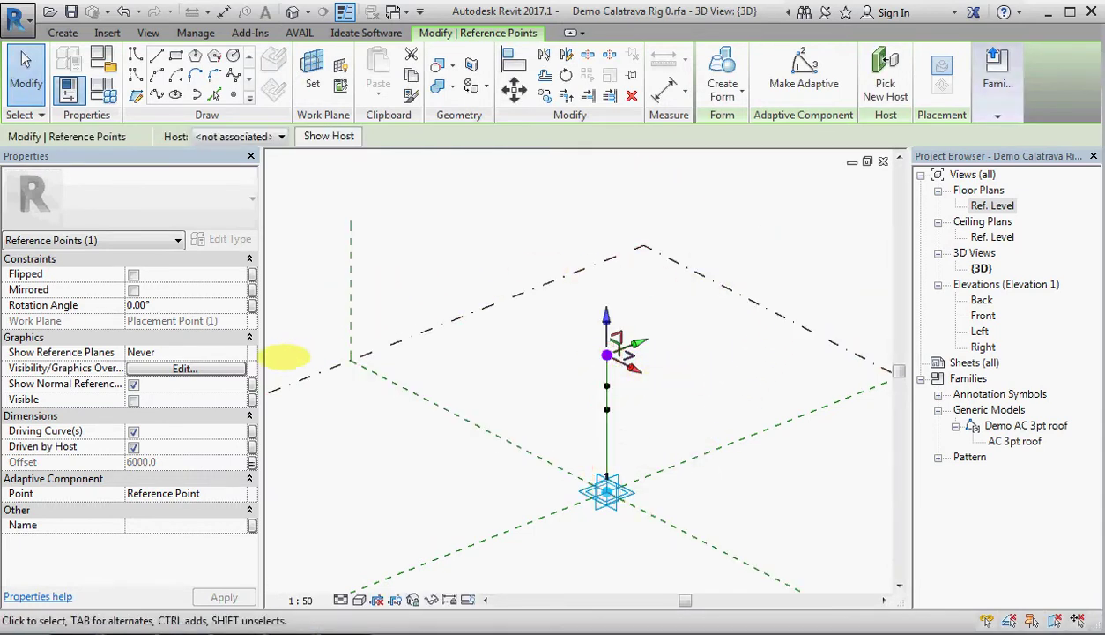
# Step: Set the top point's Show Reference Planes to Always
pyautogui.click(231, 352)
pyautogui.click(238, 352)
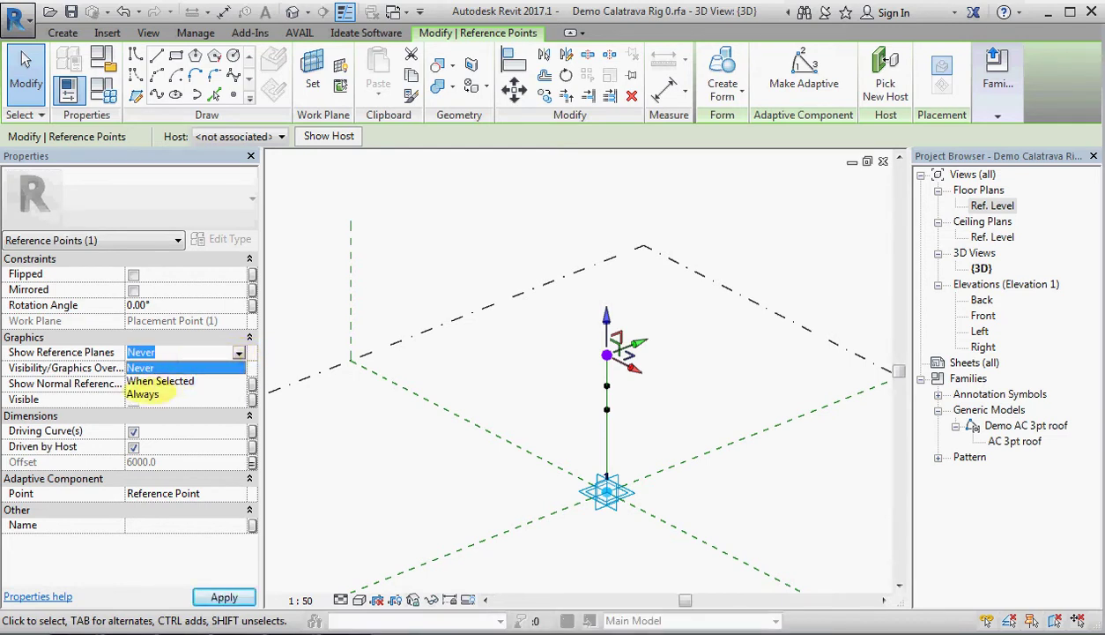
pyautogui.click(148, 394)
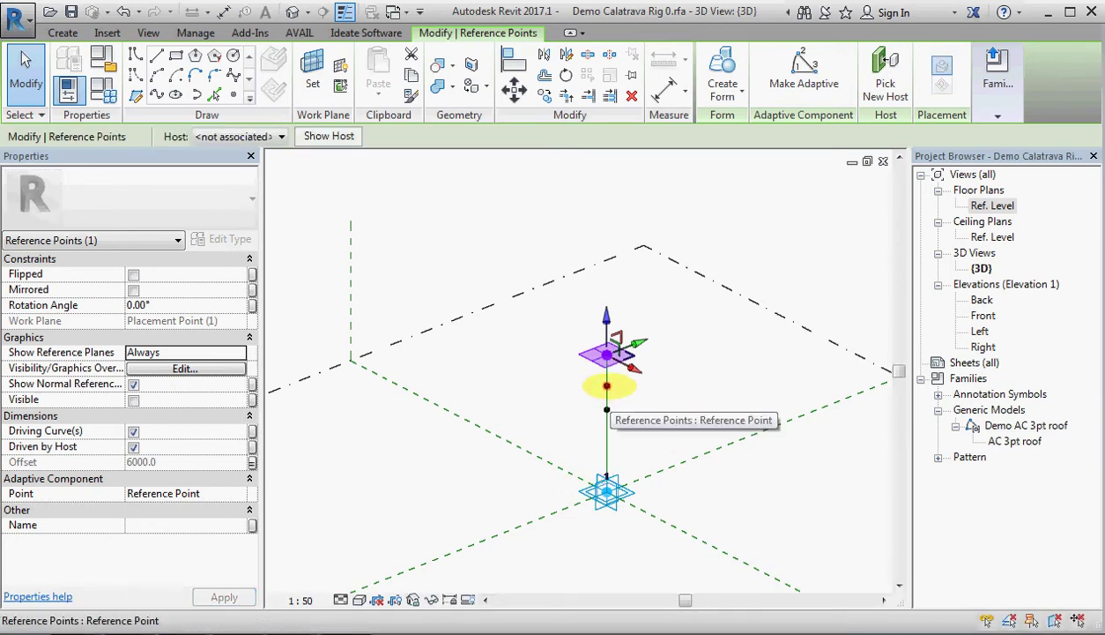
# Step: Set the upper hosted point's Show Reference Planes to Always and Measurement Type to Chord Length
pyautogui.click(607, 385)
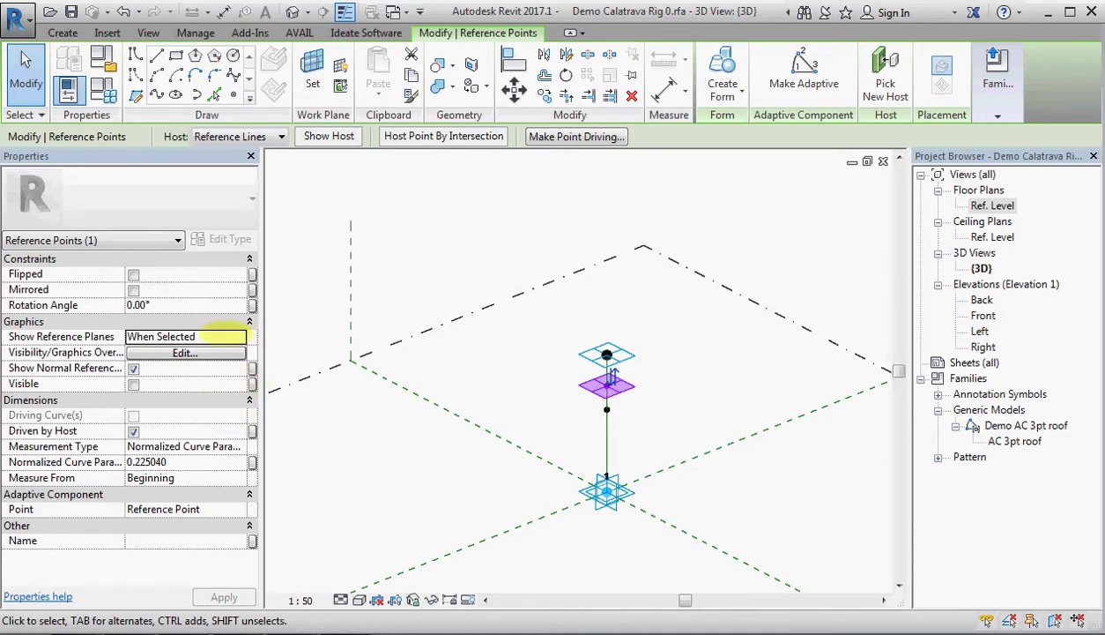
pyautogui.click(233, 336)
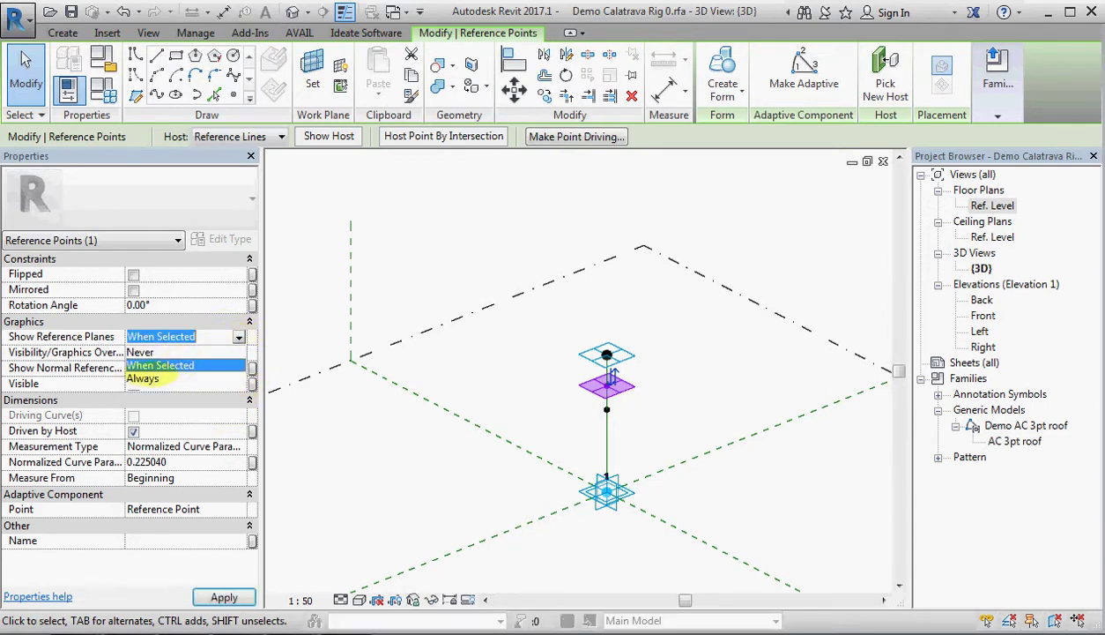
pyautogui.click(157, 377)
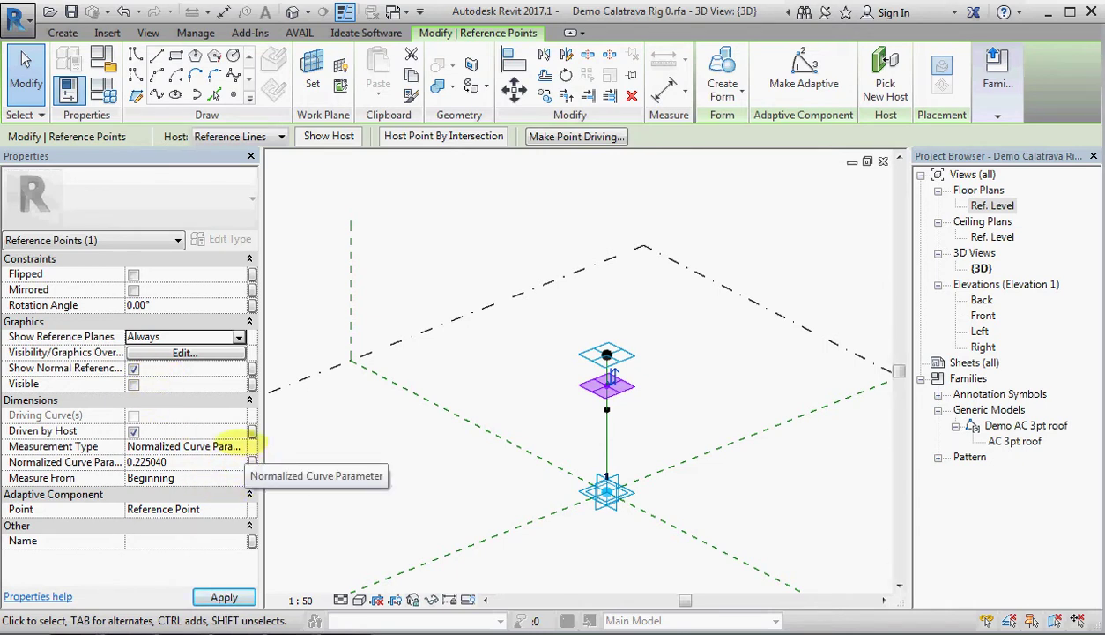
pyautogui.click(226, 445)
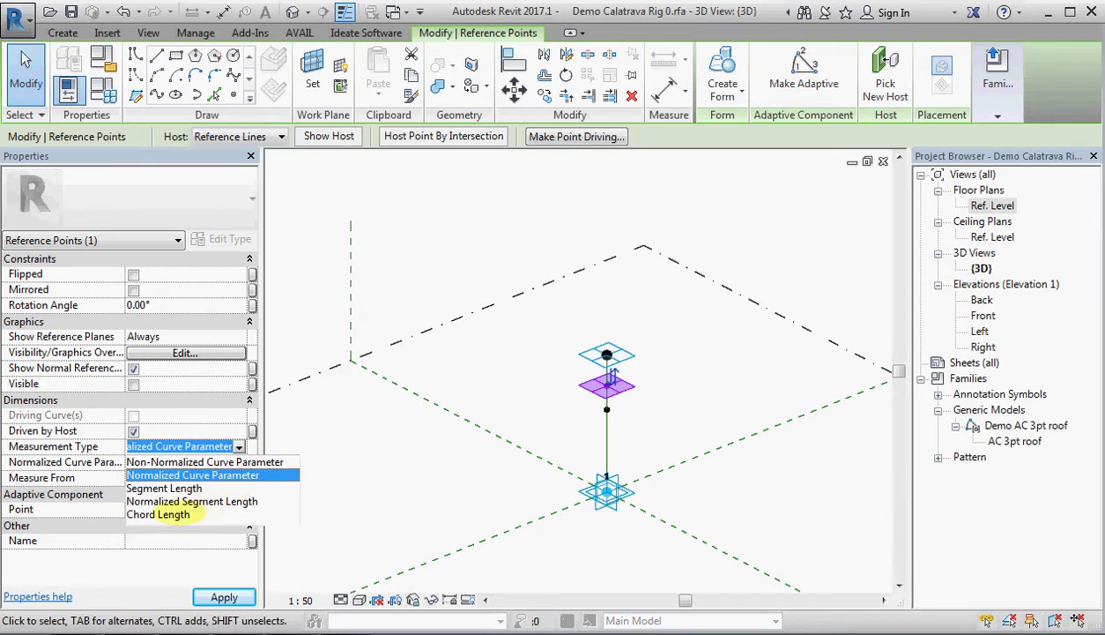
pyautogui.click(161, 515)
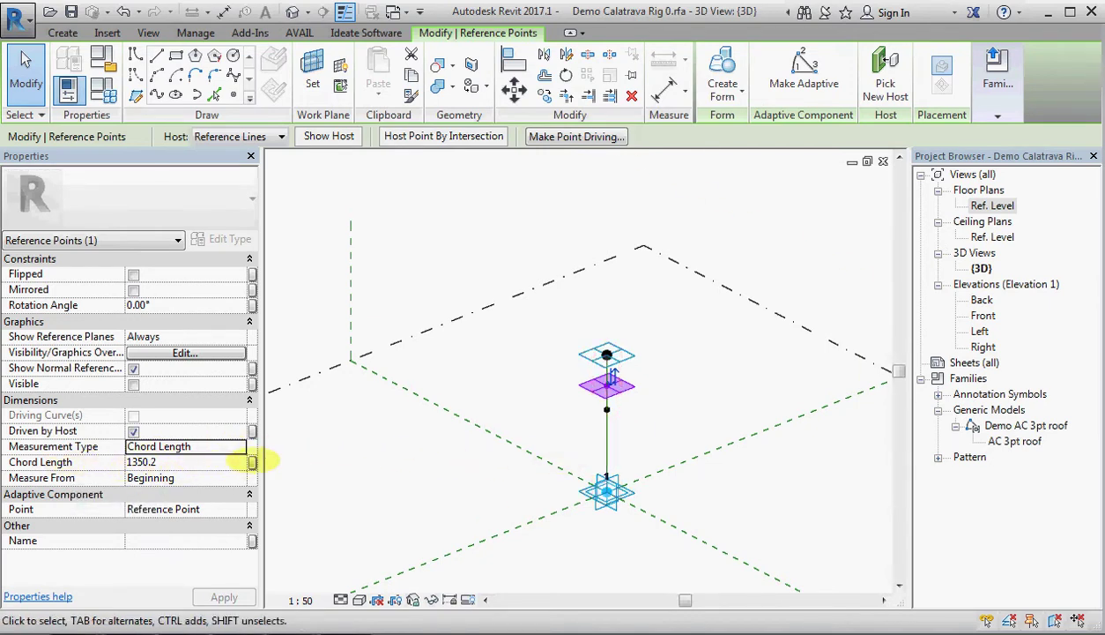
# Step: Associate its Chord Length with the Perimeter drop parameter, reading 600.0
pyautogui.click(252, 461)
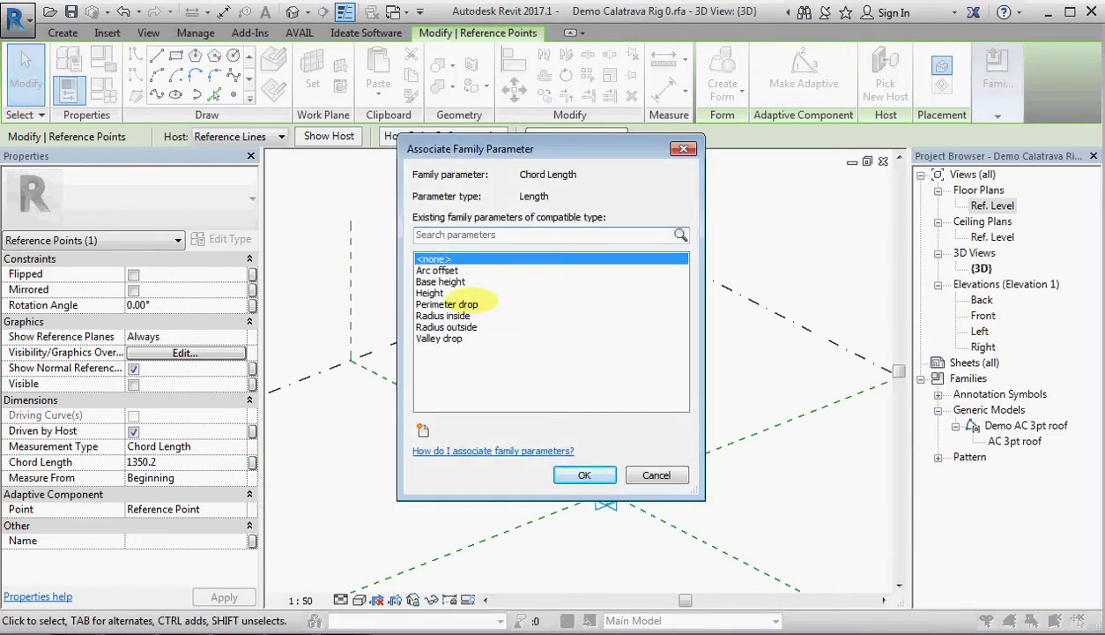
pyautogui.click(476, 304)
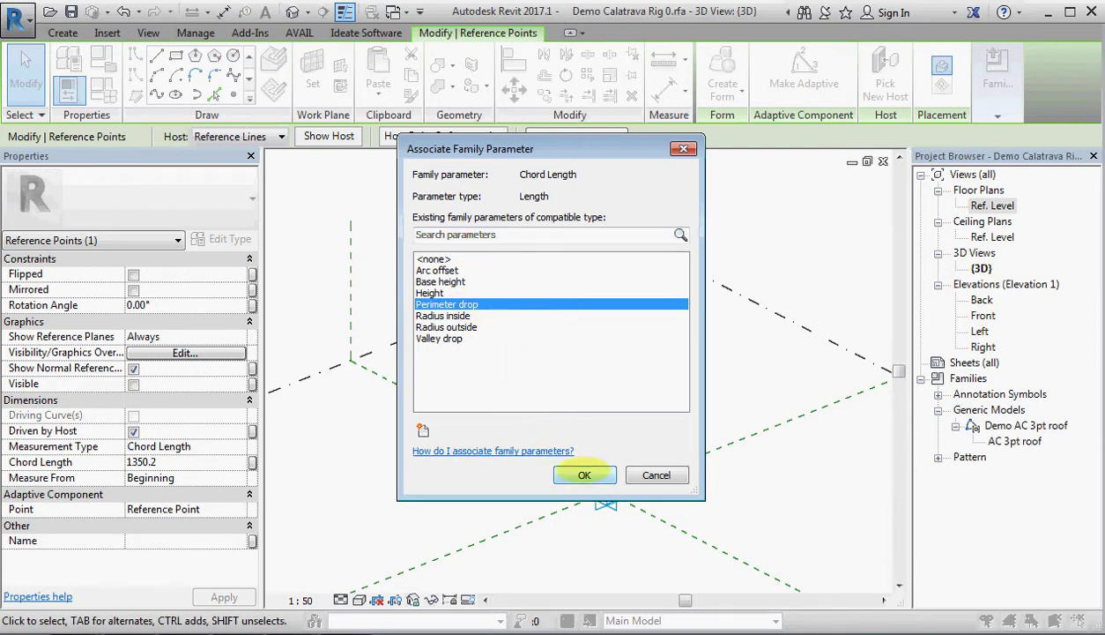
pyautogui.click(584, 475)
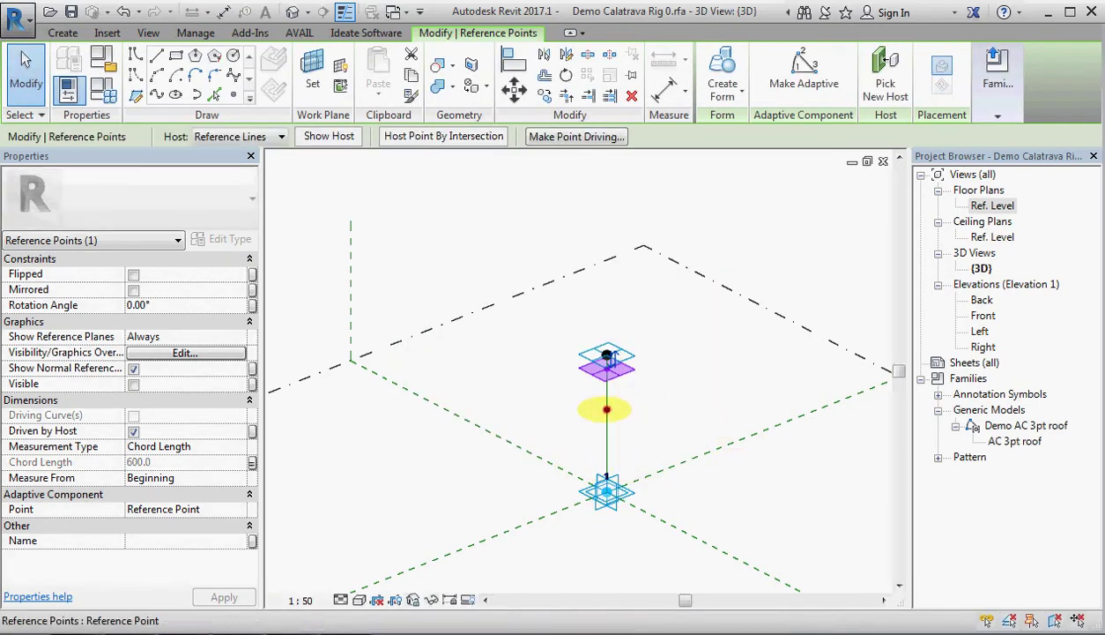
pyautogui.click(606, 409)
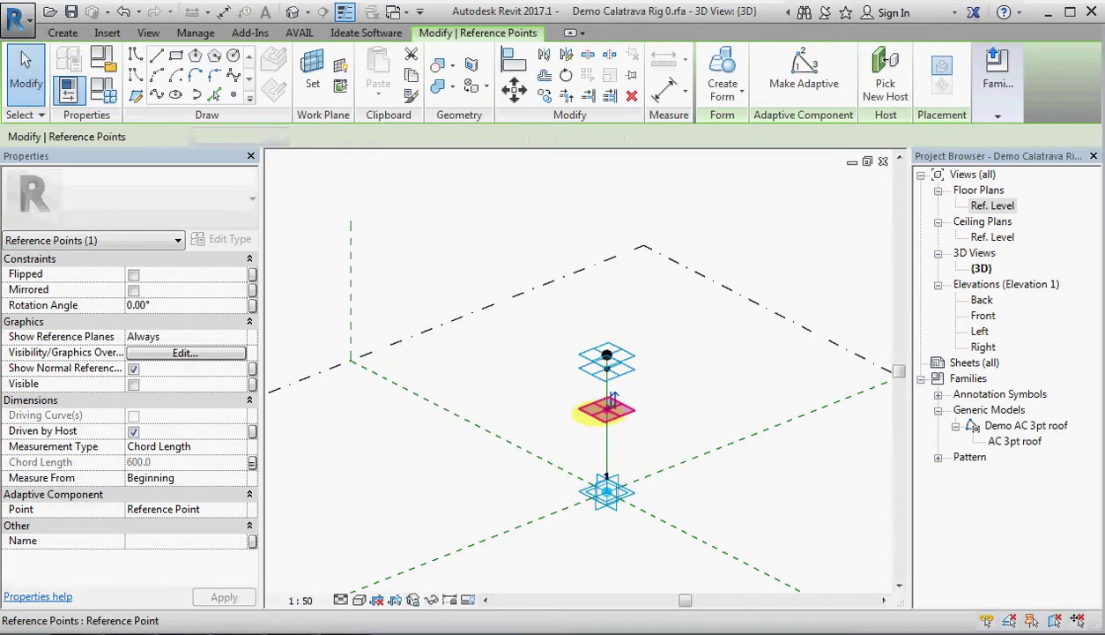
# Step: Measure the second hosted point by Chord Length linked to Valley drop, reading 1200.0
pyautogui.click(225, 446)
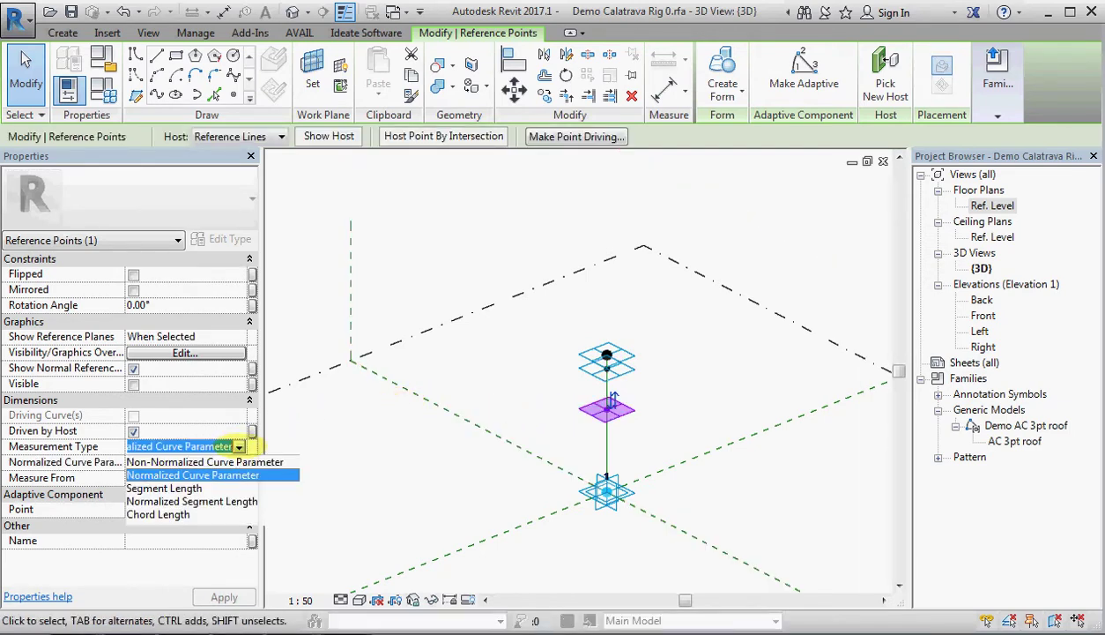
pyautogui.click(170, 513)
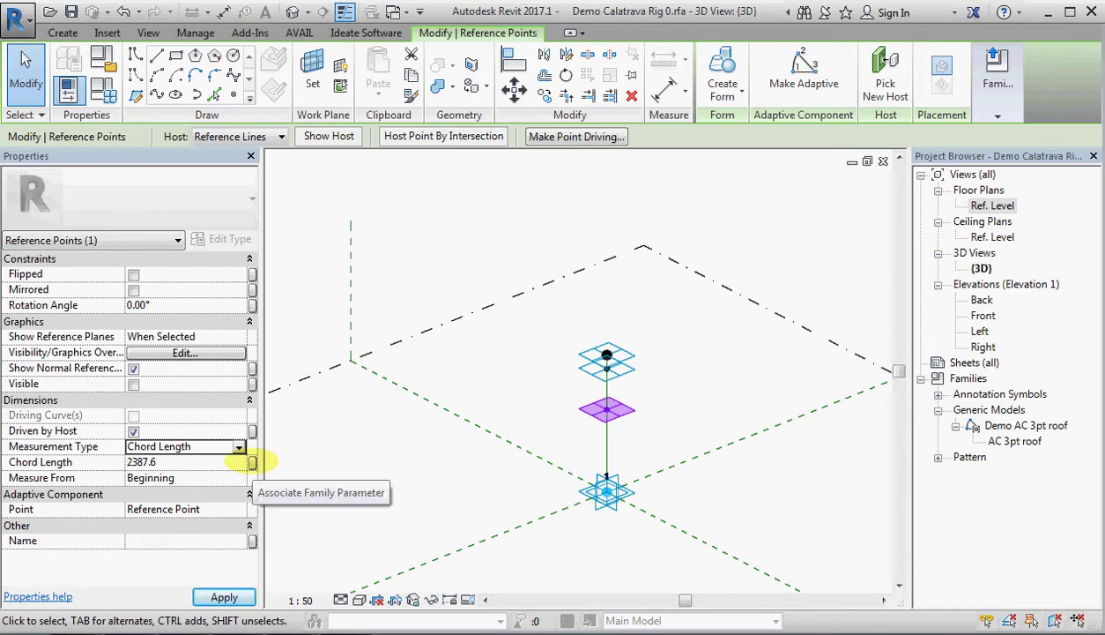
pyautogui.click(253, 462)
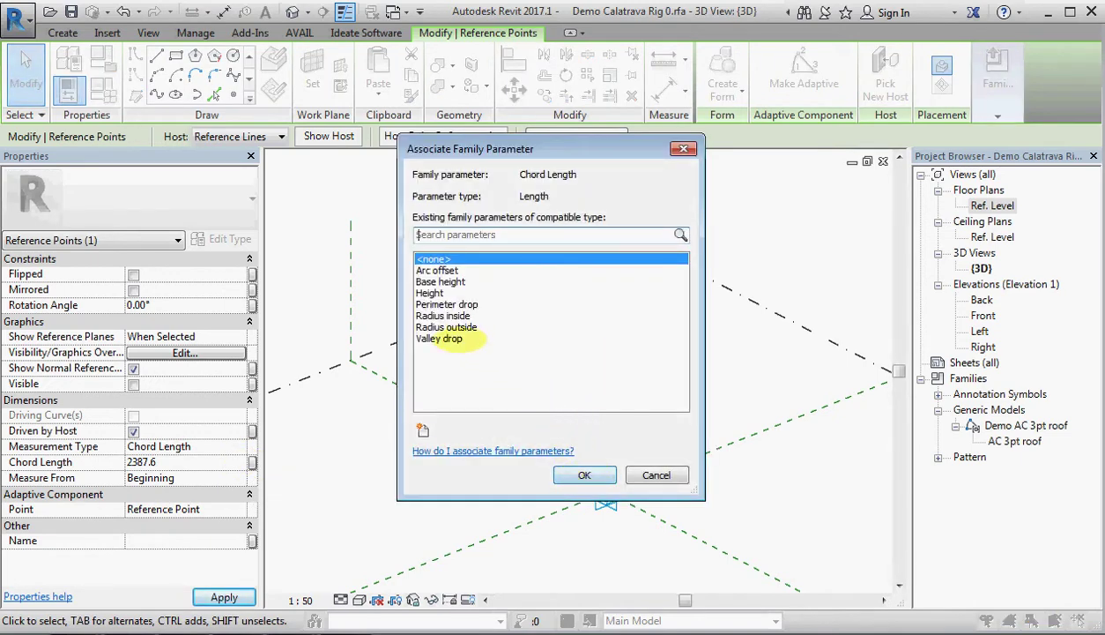
pyautogui.click(441, 337)
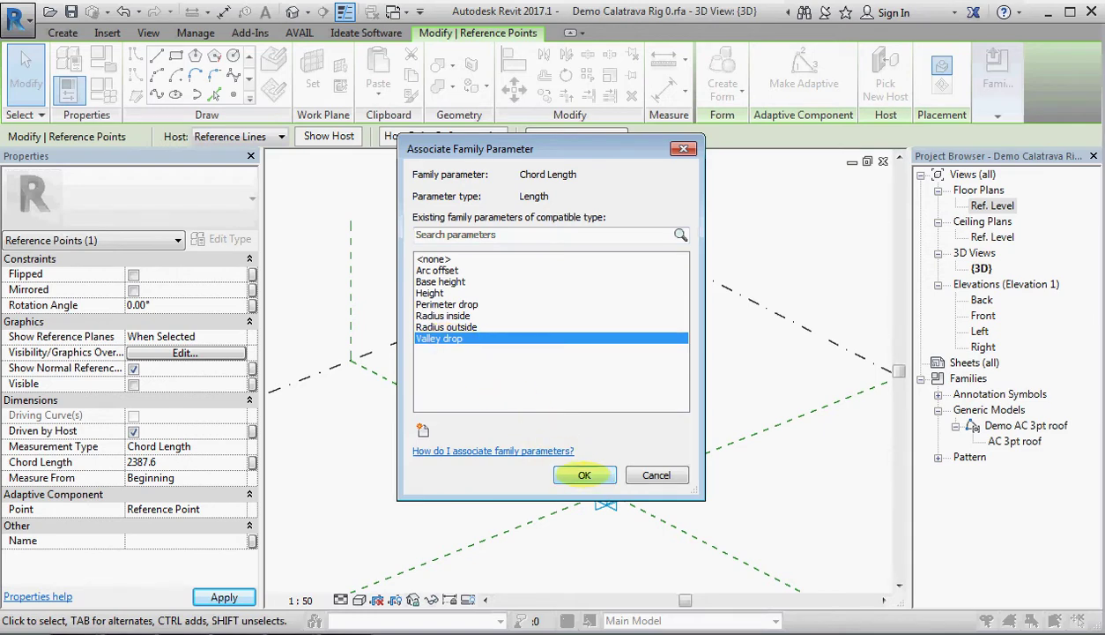
pyautogui.click(585, 474)
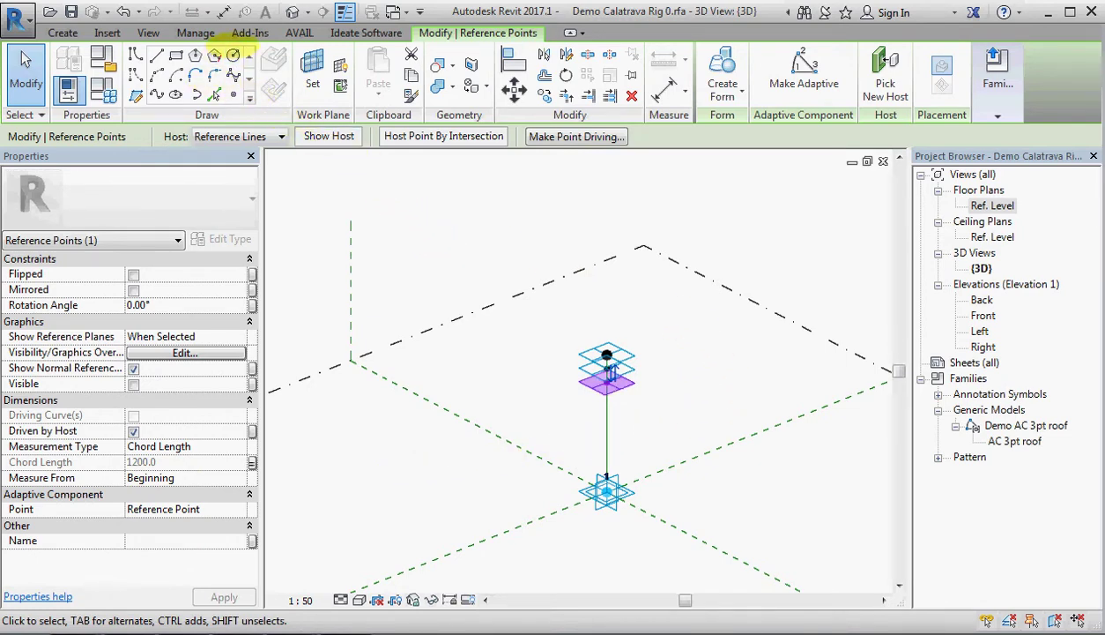
# Step: Draw a 5000-radius reference circle on the upper point's plane with a permanent radius dimension
pyautogui.click(137, 74)
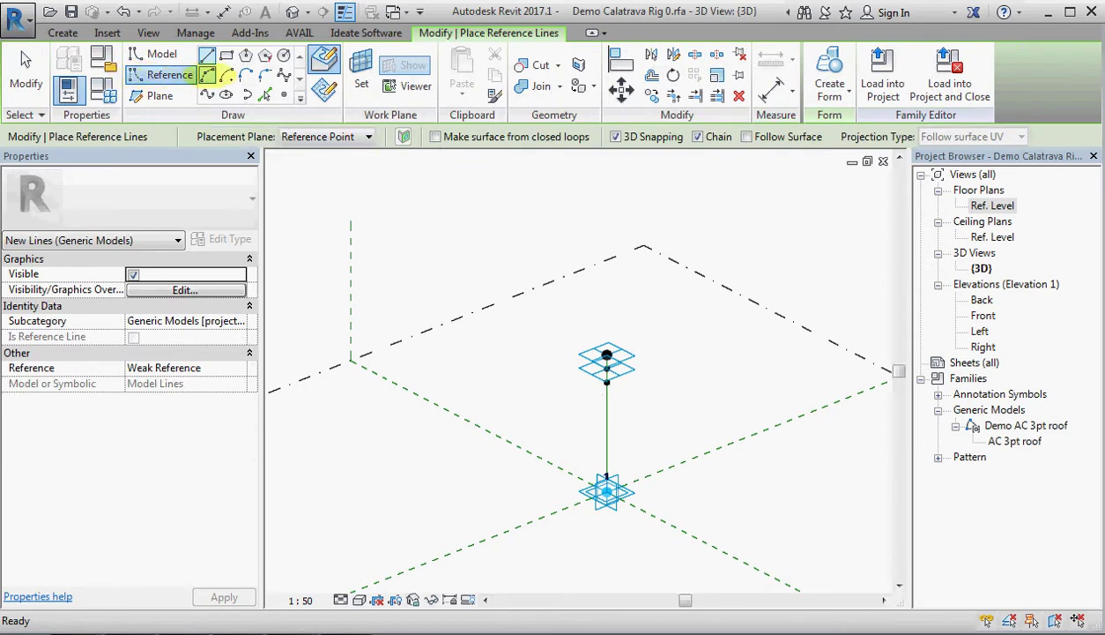
pyautogui.click(284, 56)
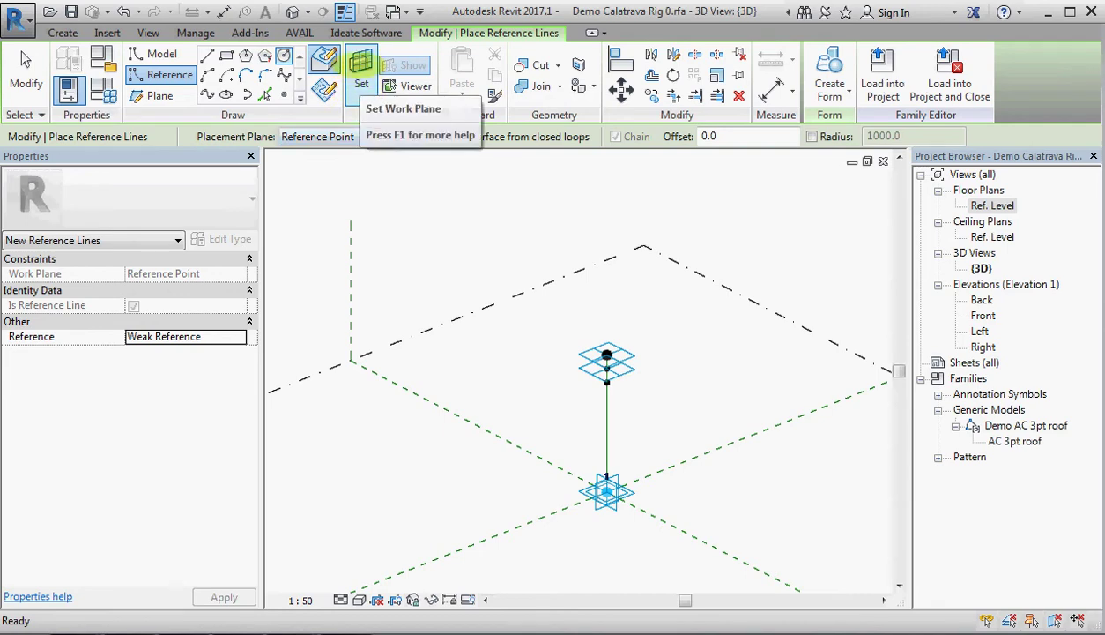
pyautogui.click(362, 72)
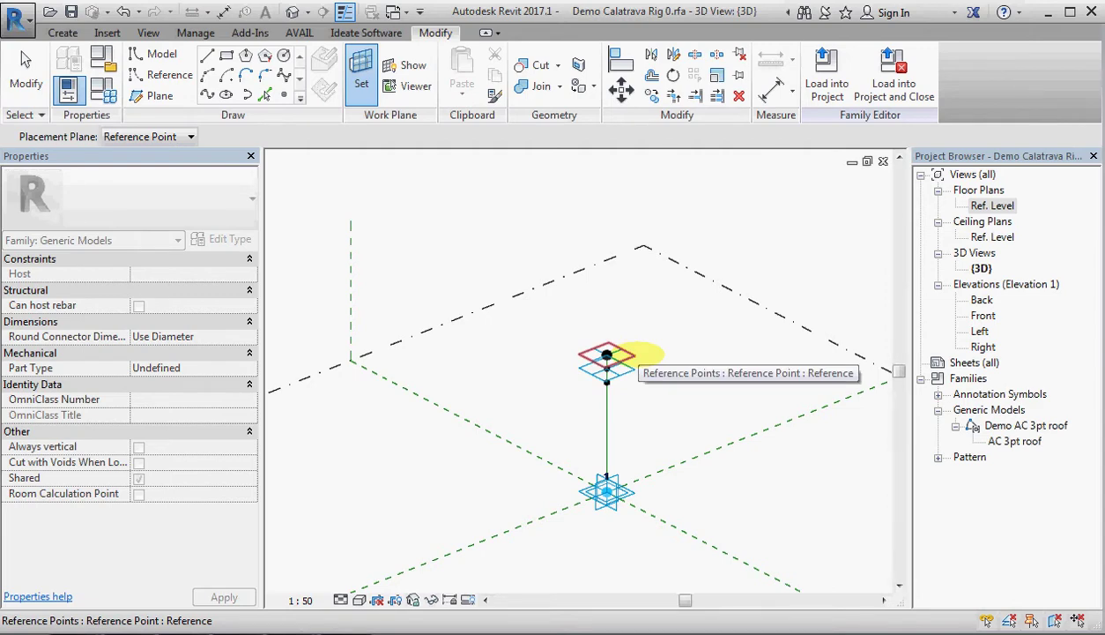
pyautogui.click(642, 353)
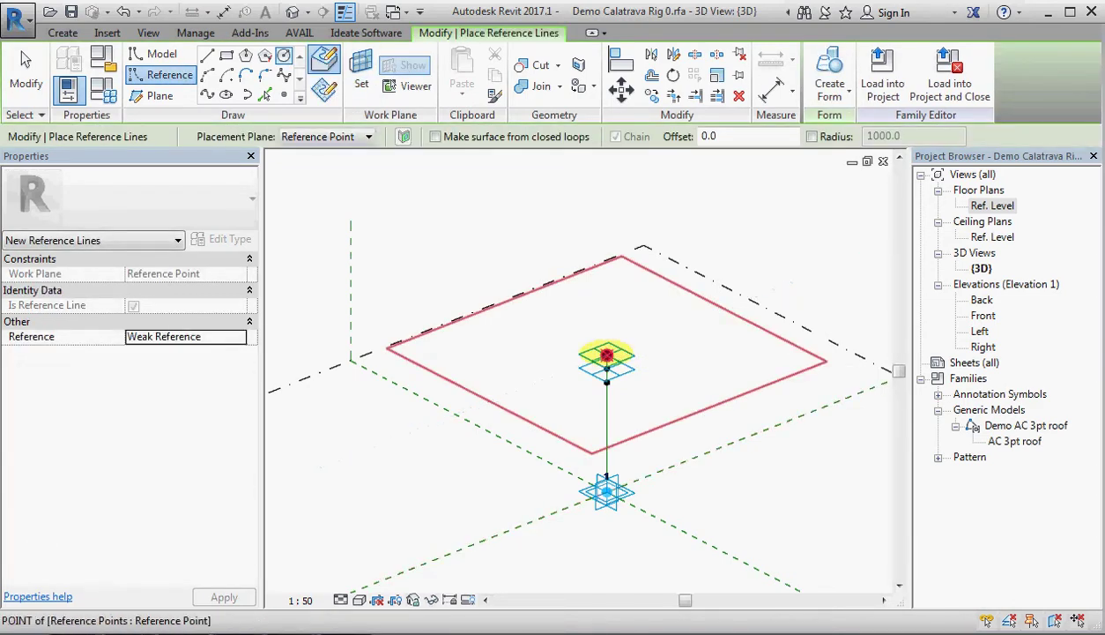
pyautogui.click(607, 356)
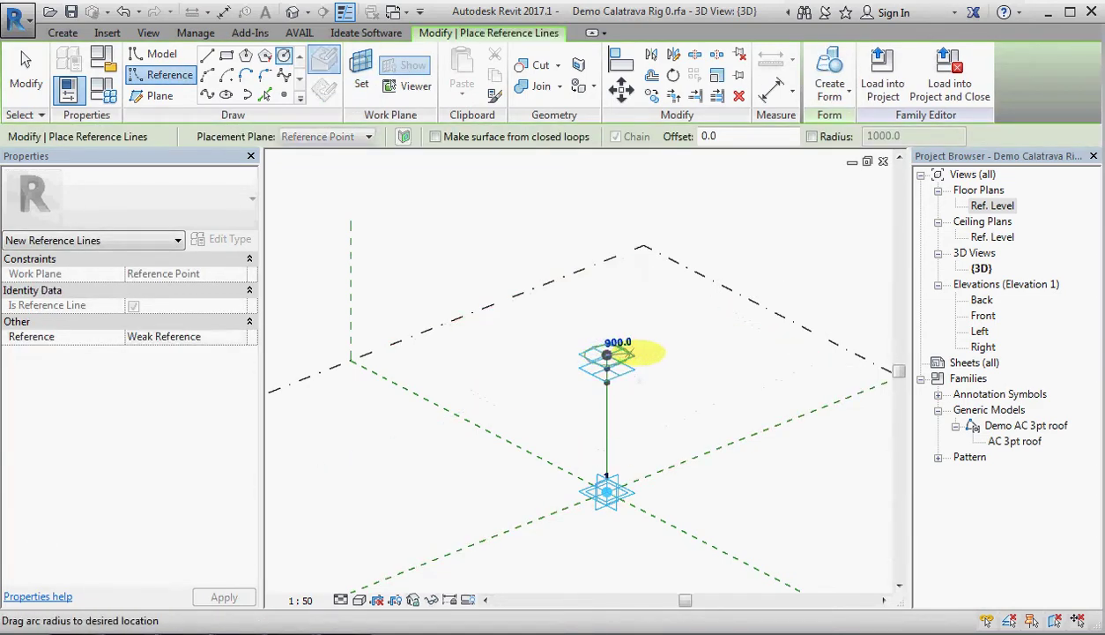
pyautogui.click(732, 361)
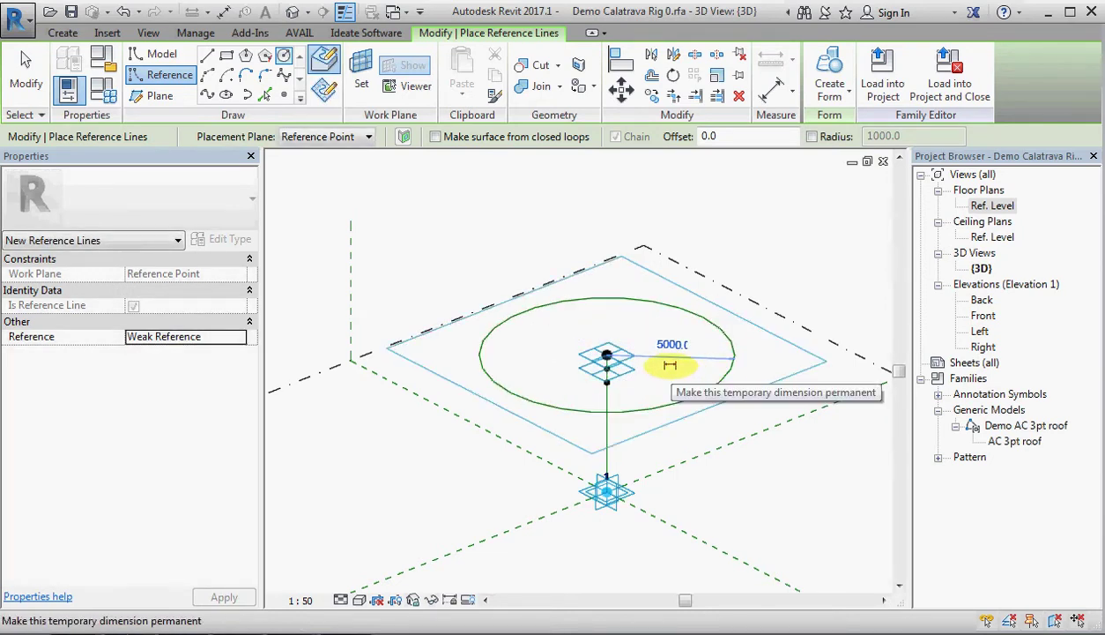
pyautogui.click(669, 366)
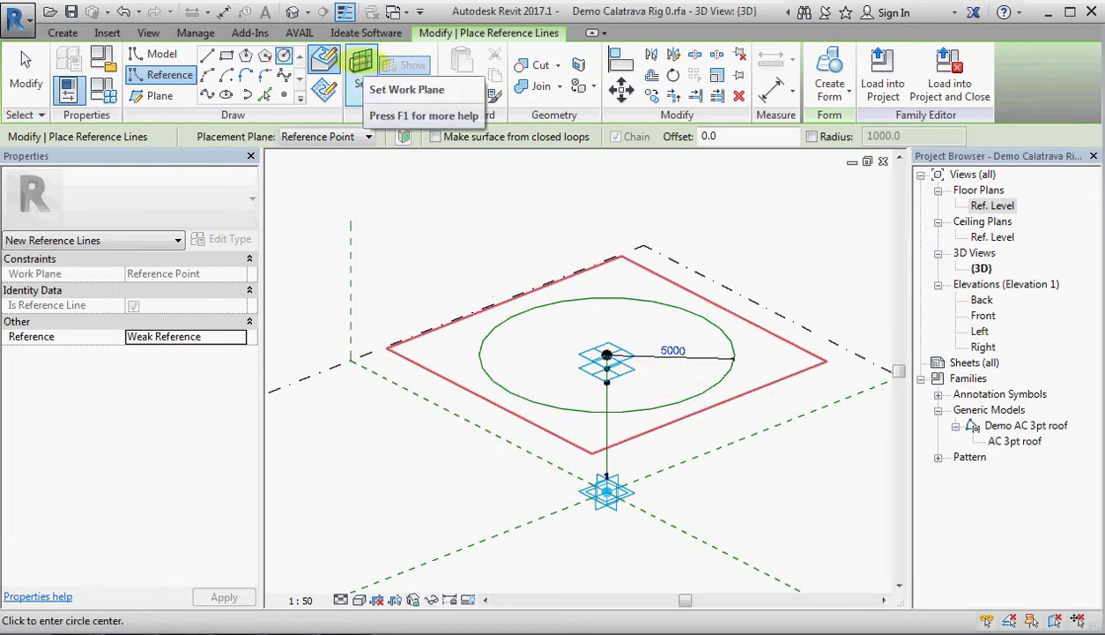
# Step: Draw a 3300-radius reference circle on the lower point's plane with a permanent radius dimension
pyautogui.click(361, 78)
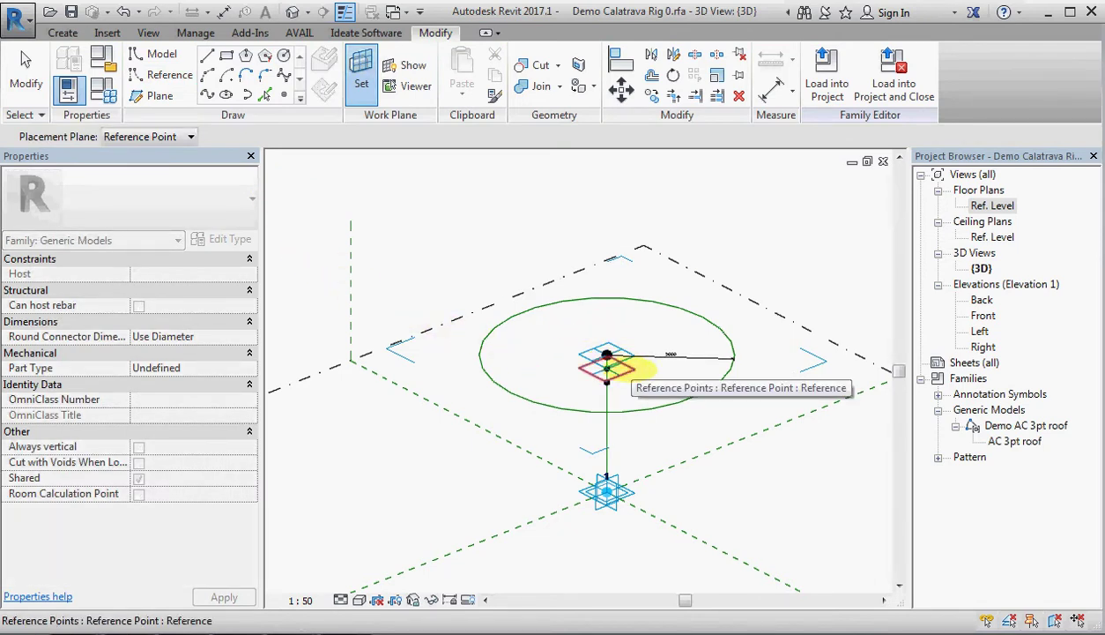
pyautogui.click(641, 370)
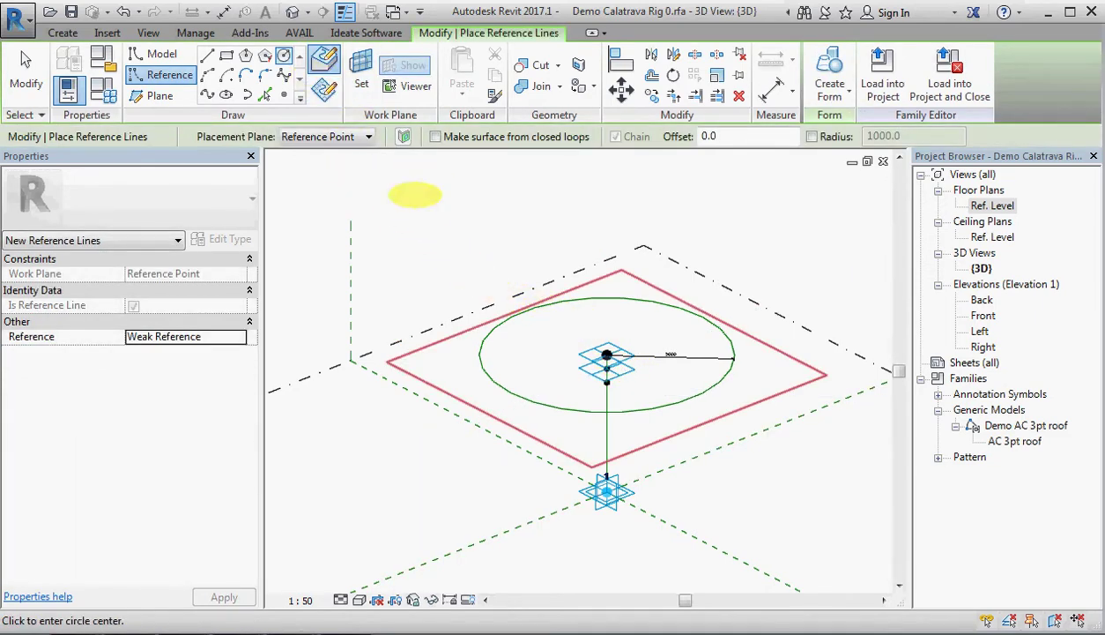
pyautogui.click(607, 358)
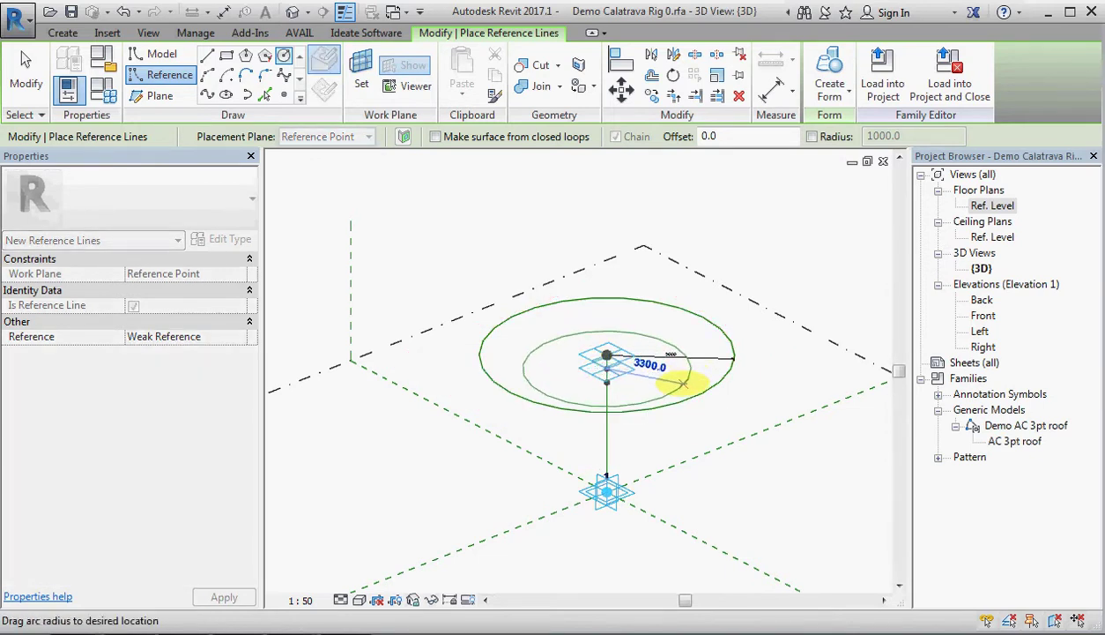
pyautogui.click(683, 382)
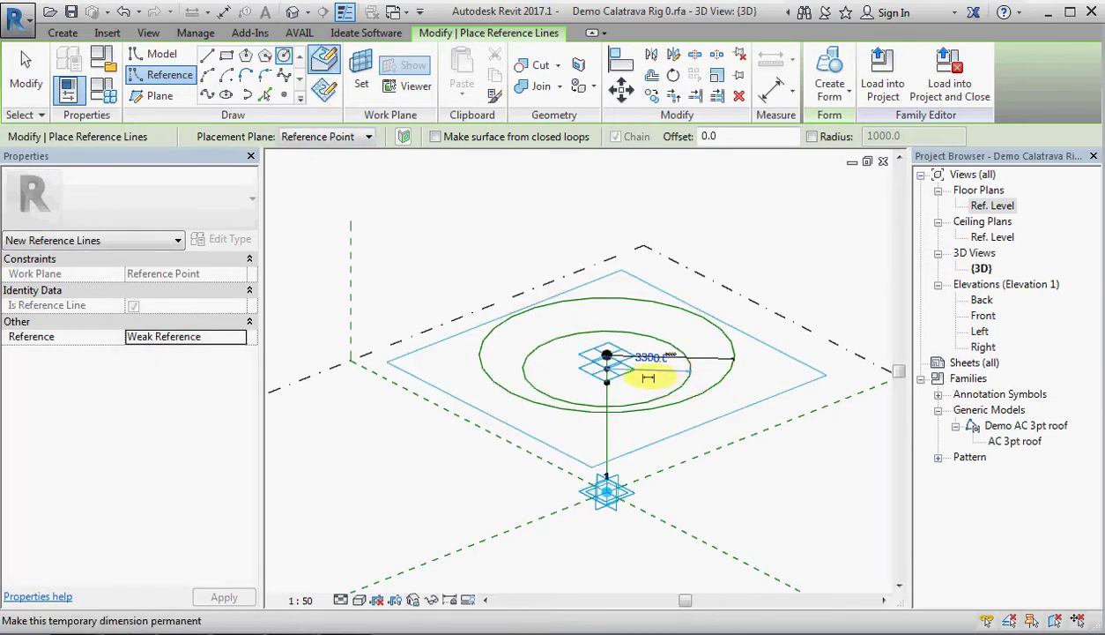
pyautogui.click(648, 378)
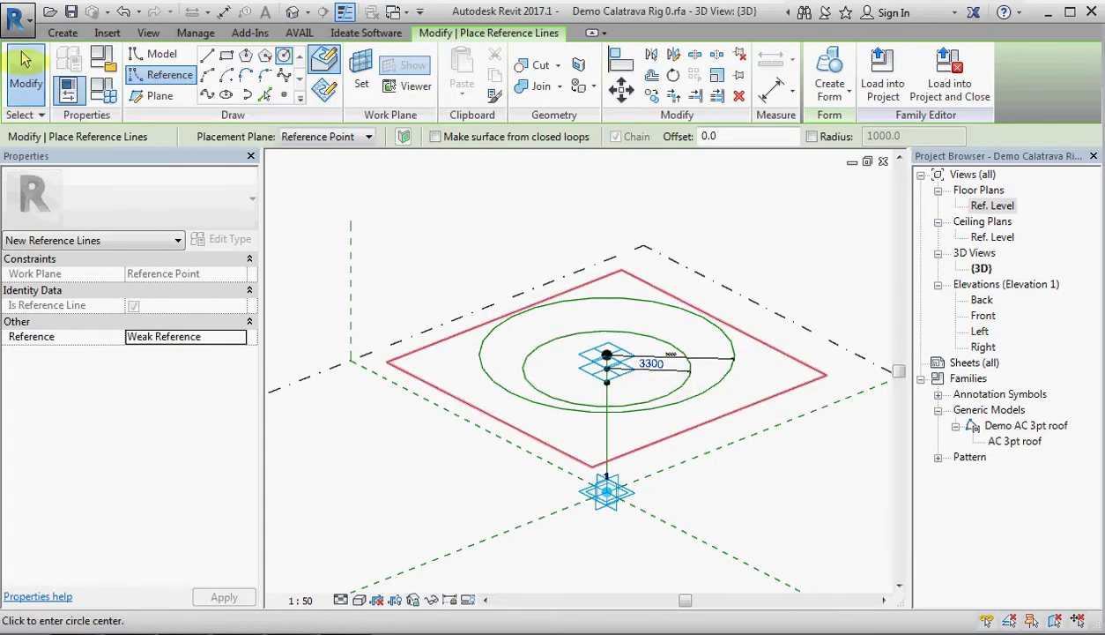
pyautogui.click(26, 59)
pyautogui.scroll(5, 679, 359)
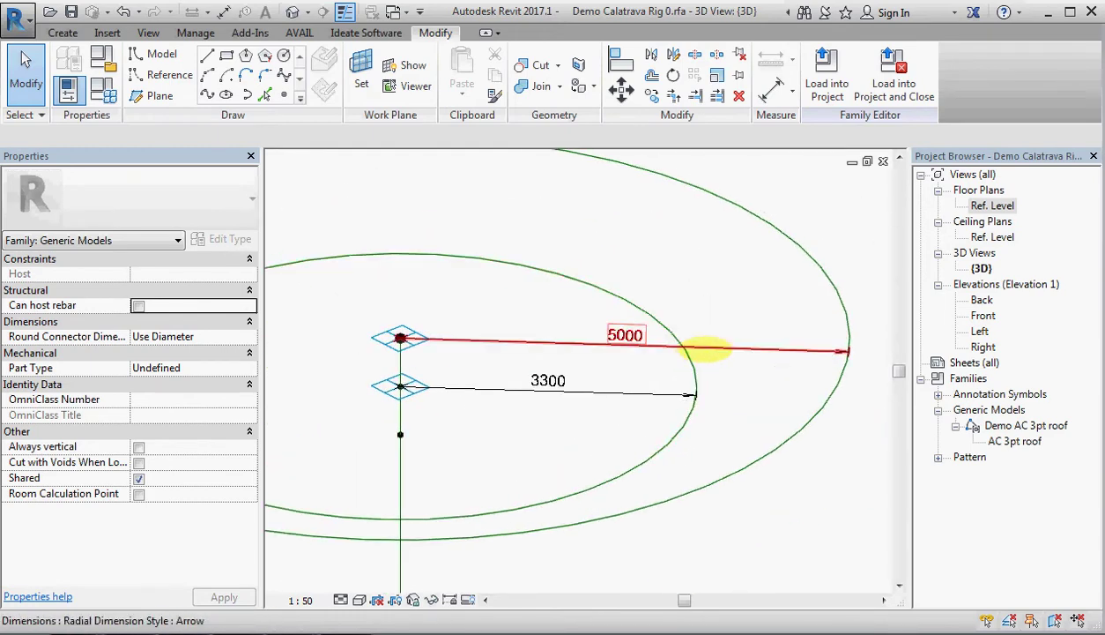
# Step: Label the 5000 radius dimension with Radius outside (2828)
pyautogui.click(702, 348)
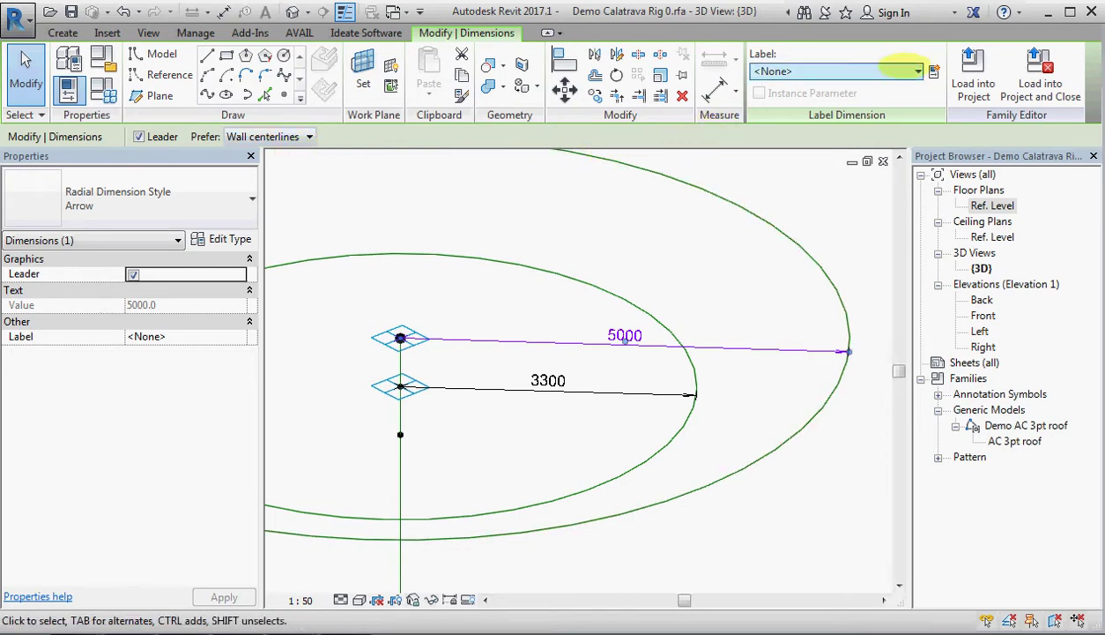
pyautogui.click(907, 70)
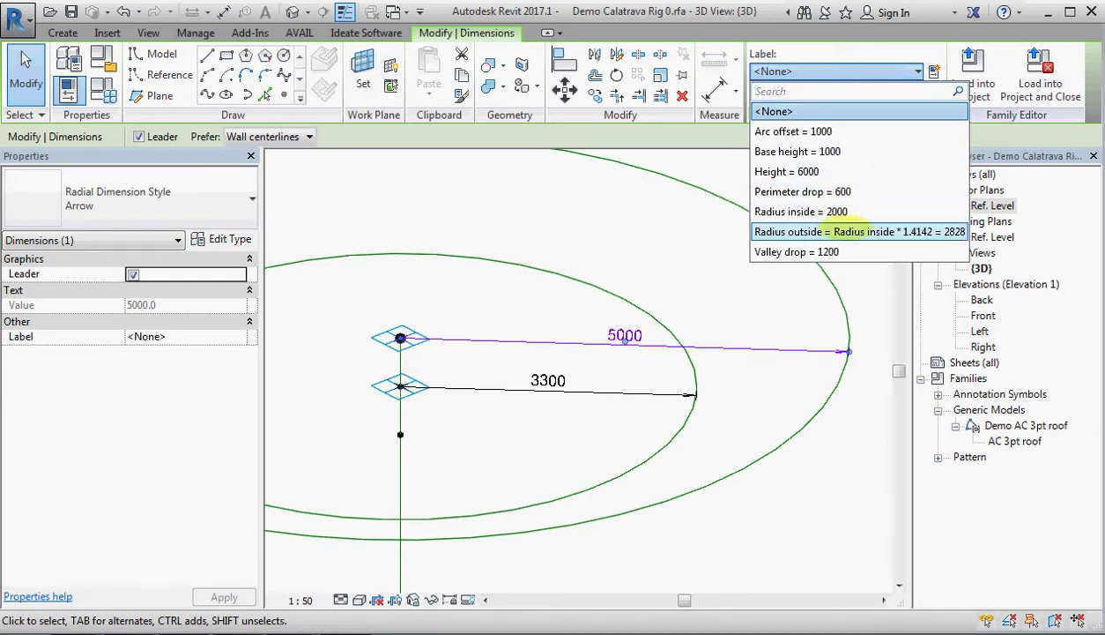
pyautogui.click(855, 231)
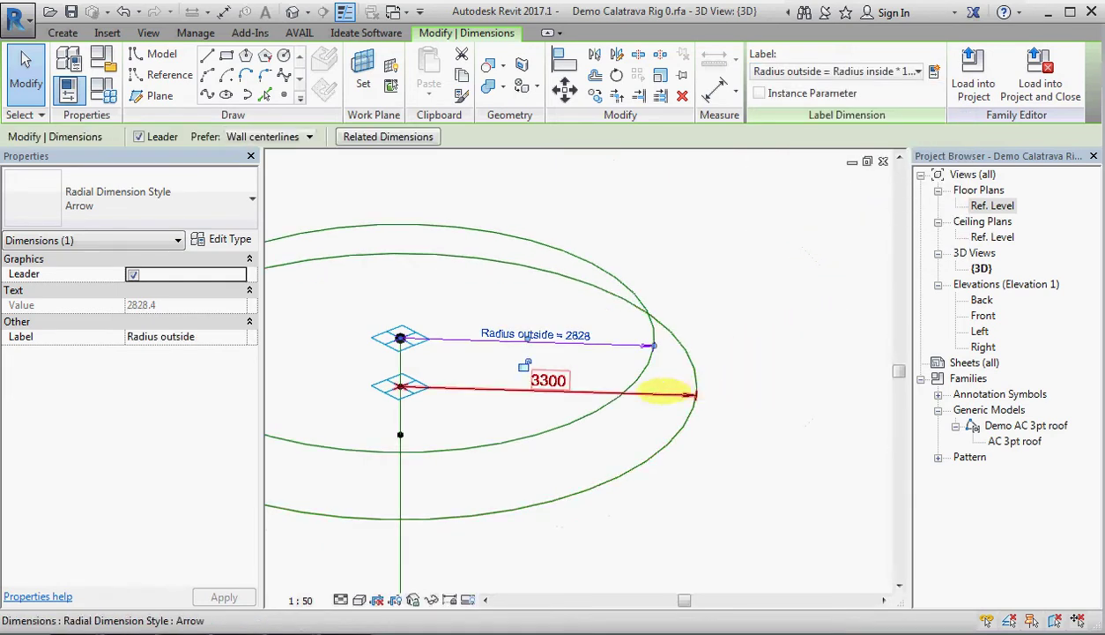
# Step: Label the 3300 radius dimension with Radius inside = 2000
pyautogui.click(654, 394)
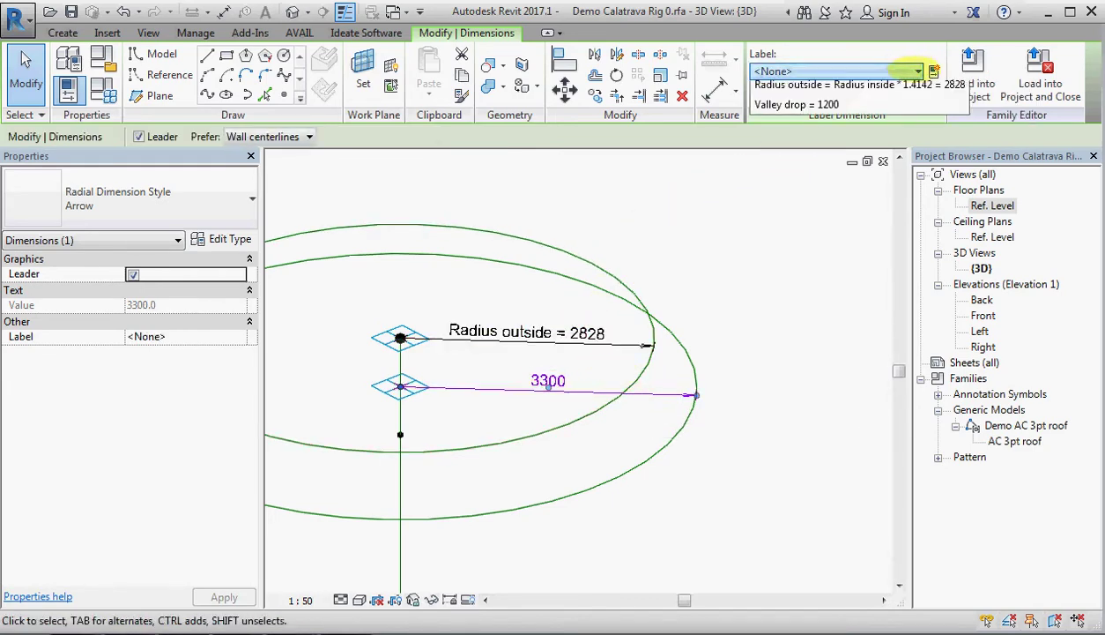
pyautogui.click(917, 71)
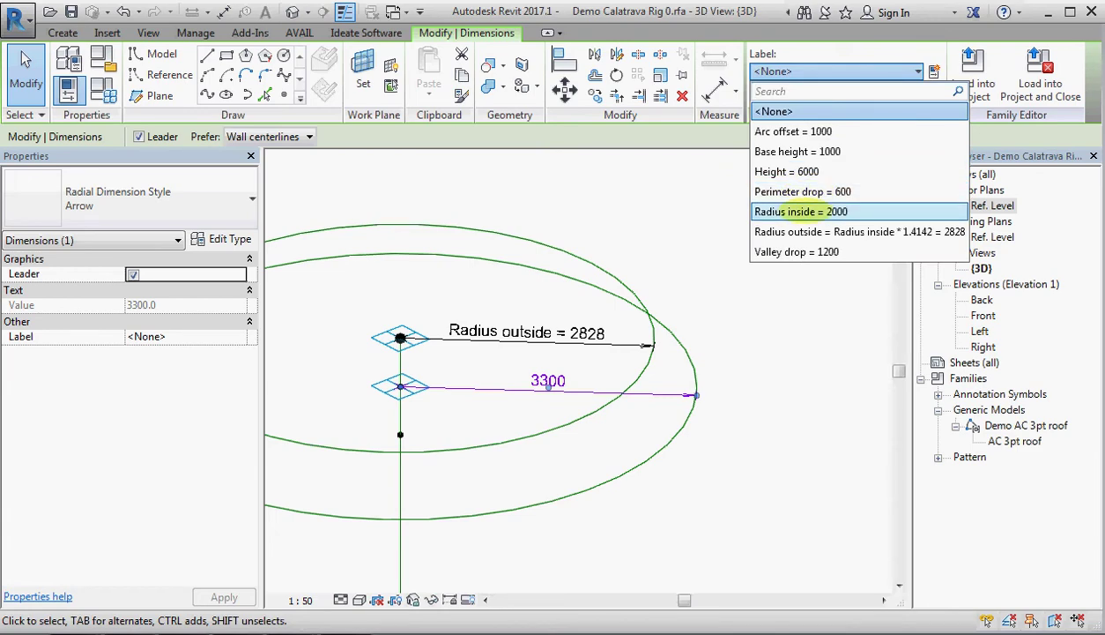
pyautogui.click(800, 212)
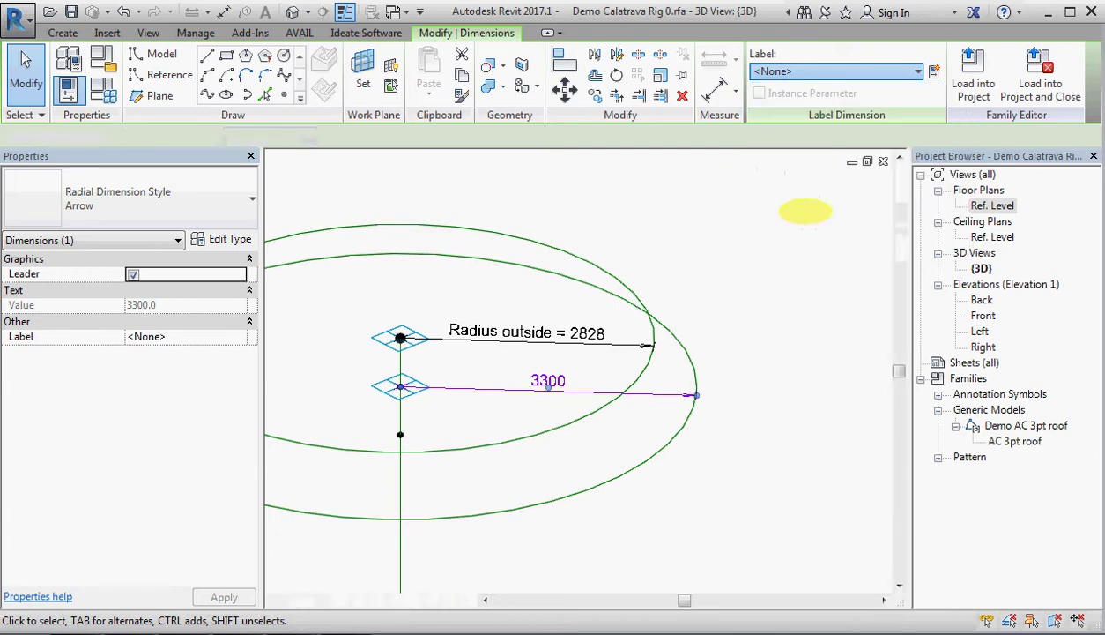
pyautogui.scroll(-2, 800, 263)
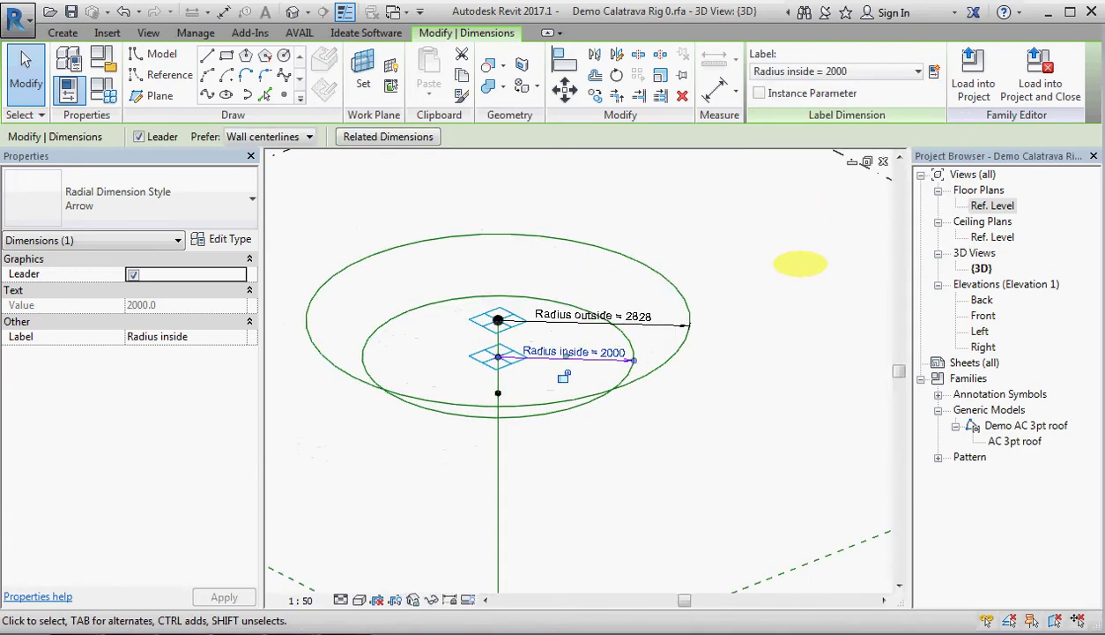
pyautogui.scroll(-1, 800, 263)
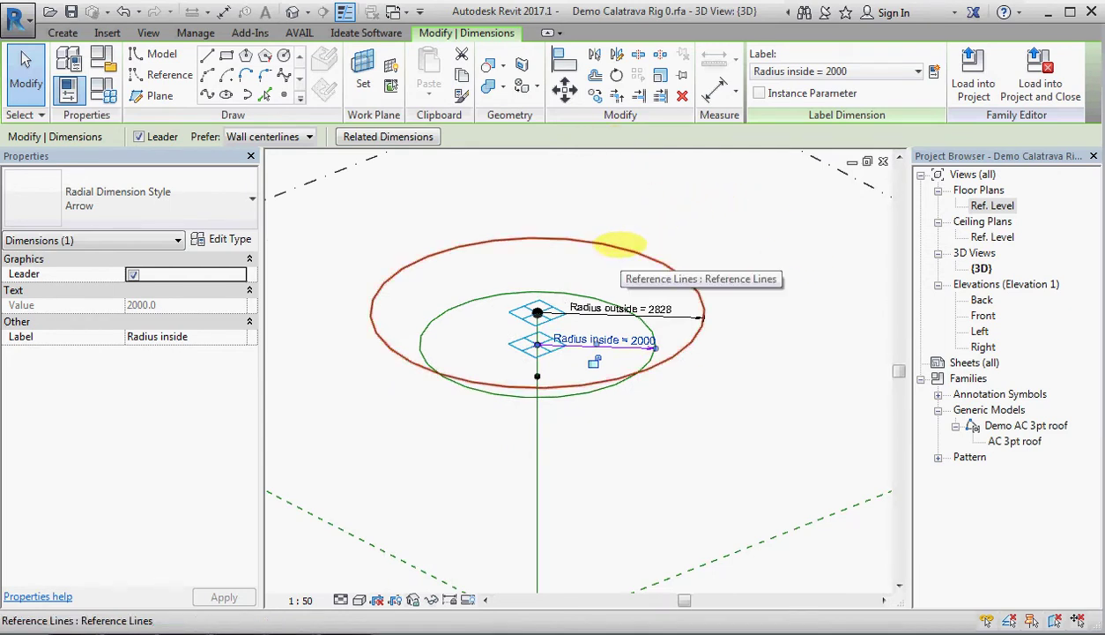
# Step: Divide the outer reference circle into a path of 8 points
pyautogui.click(622, 243)
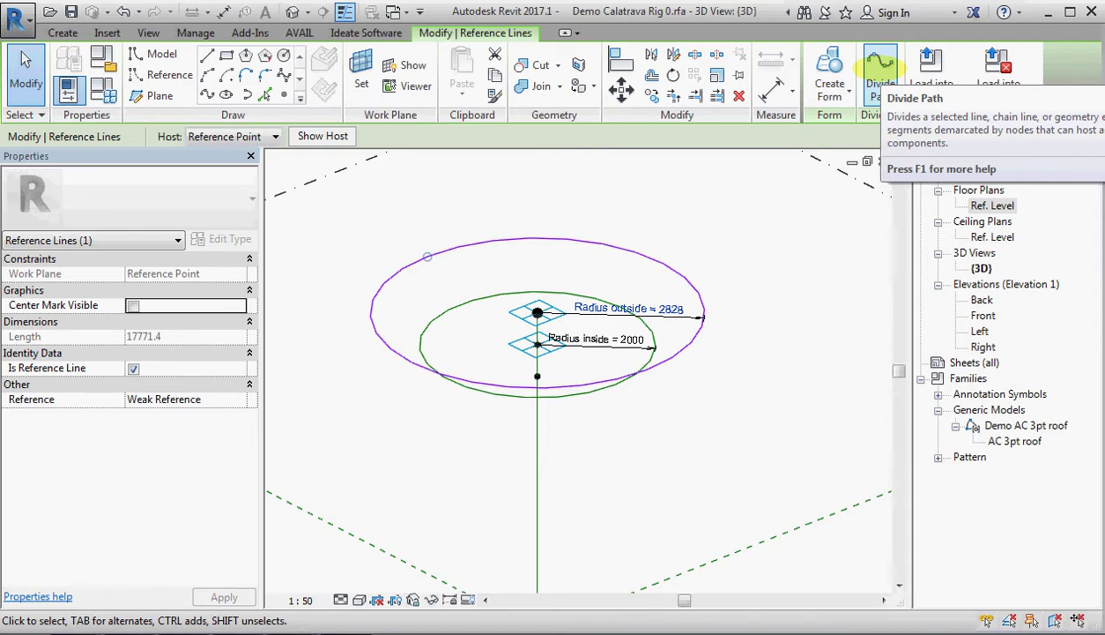
pyautogui.click(880, 68)
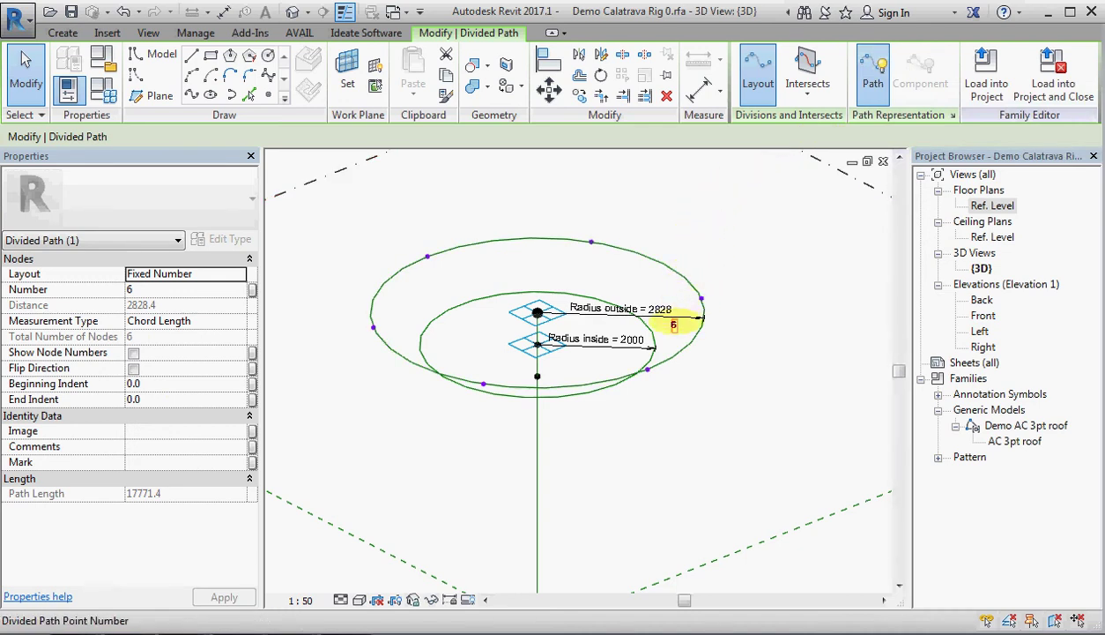
pyautogui.click(673, 324)
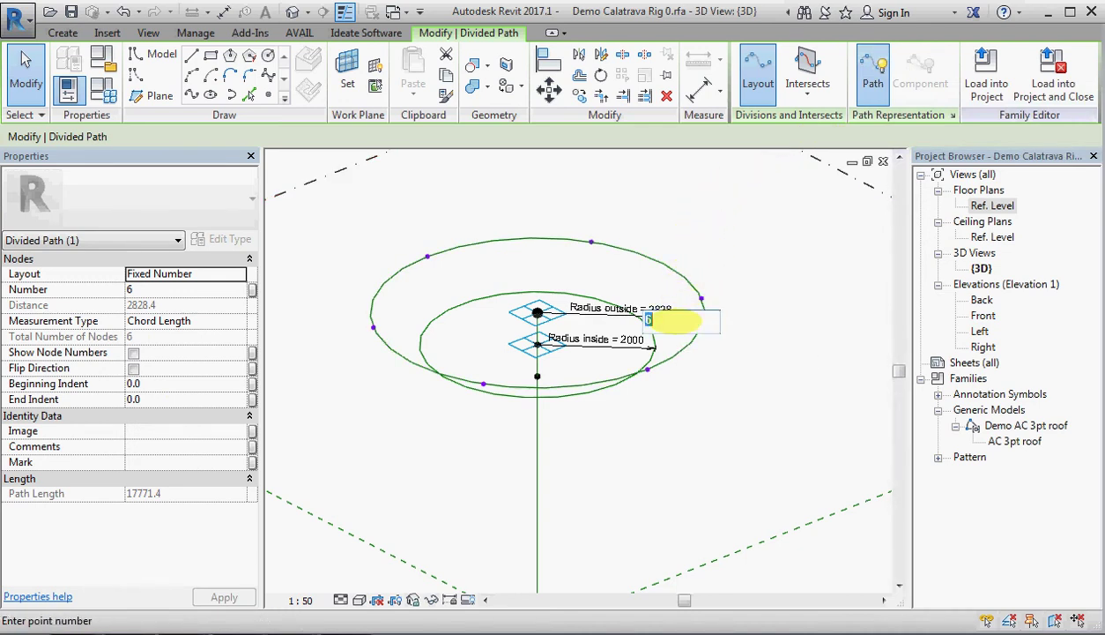
pyautogui.write('8')
pyautogui.press('Return')
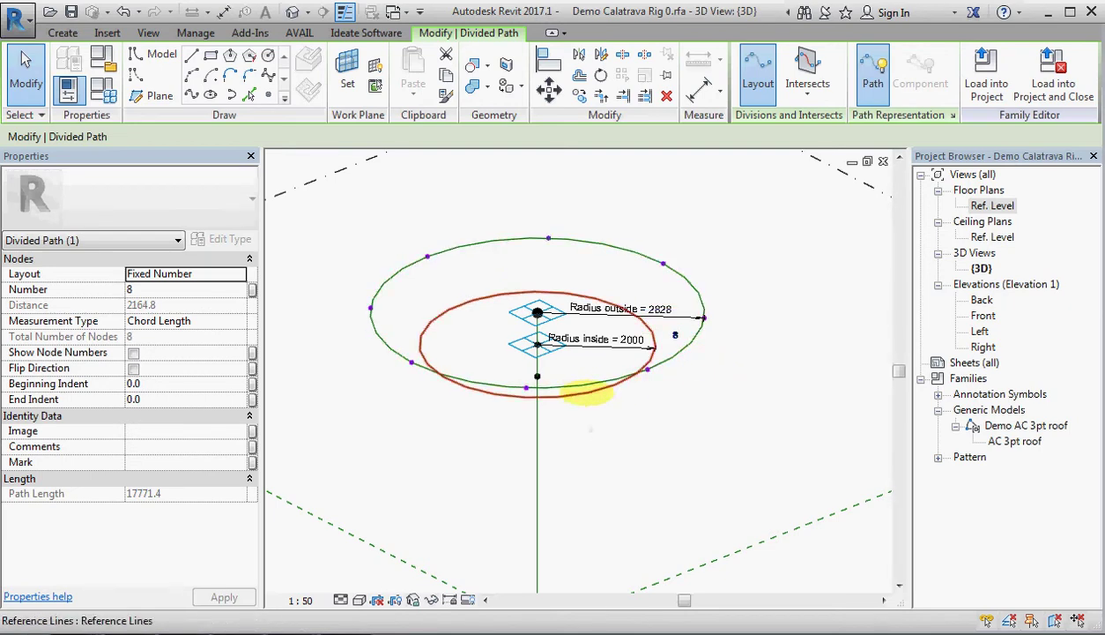
# Step: Divide the inner reference circle into a path of 8 points as well
pyautogui.click(587, 393)
pyautogui.click(875, 73)
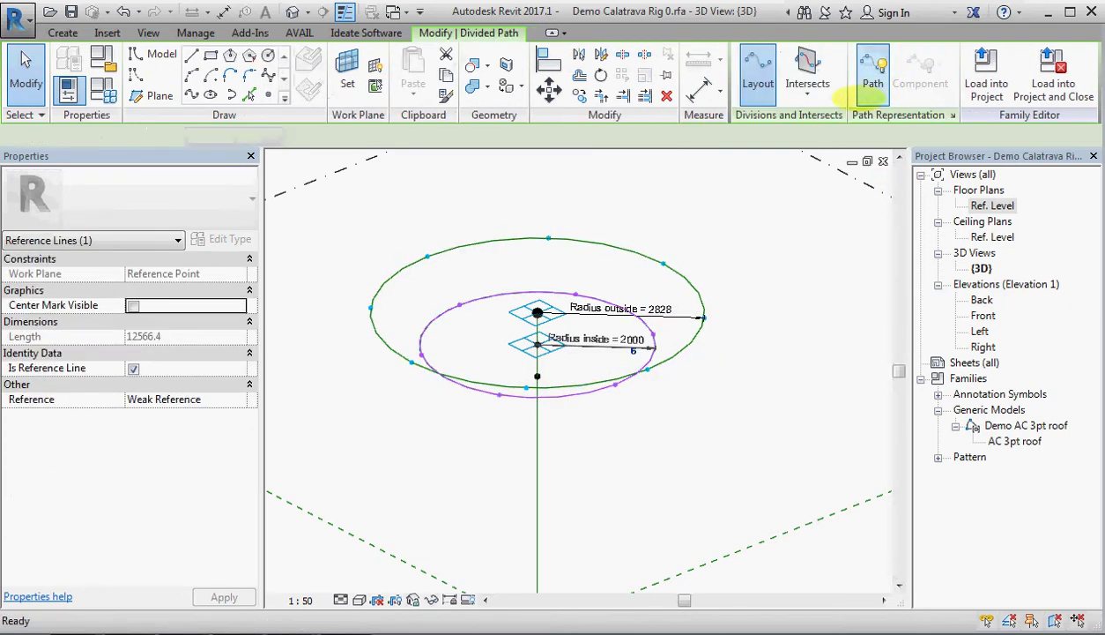
pyautogui.click(633, 349)
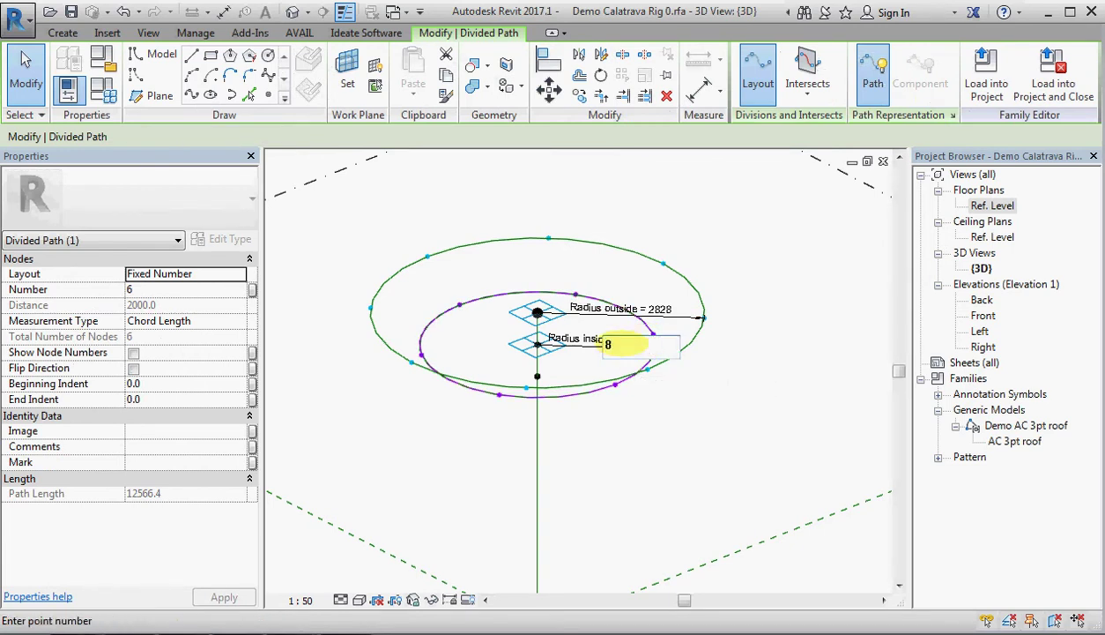
pyautogui.write('8')
pyautogui.press('Return')
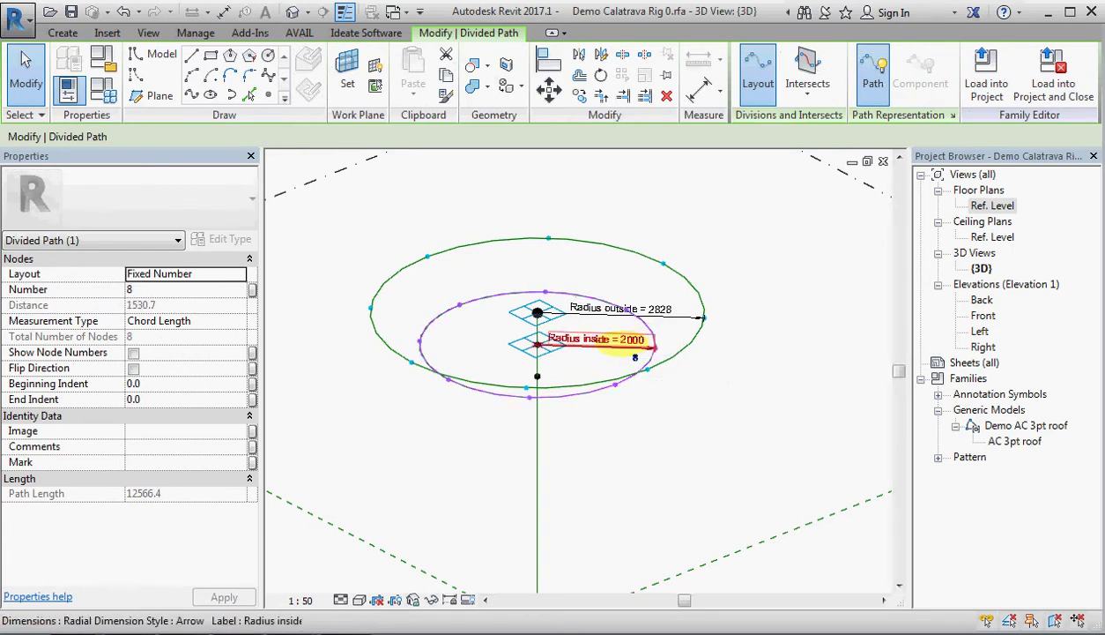
pyautogui.scroll(-1, 619, 440)
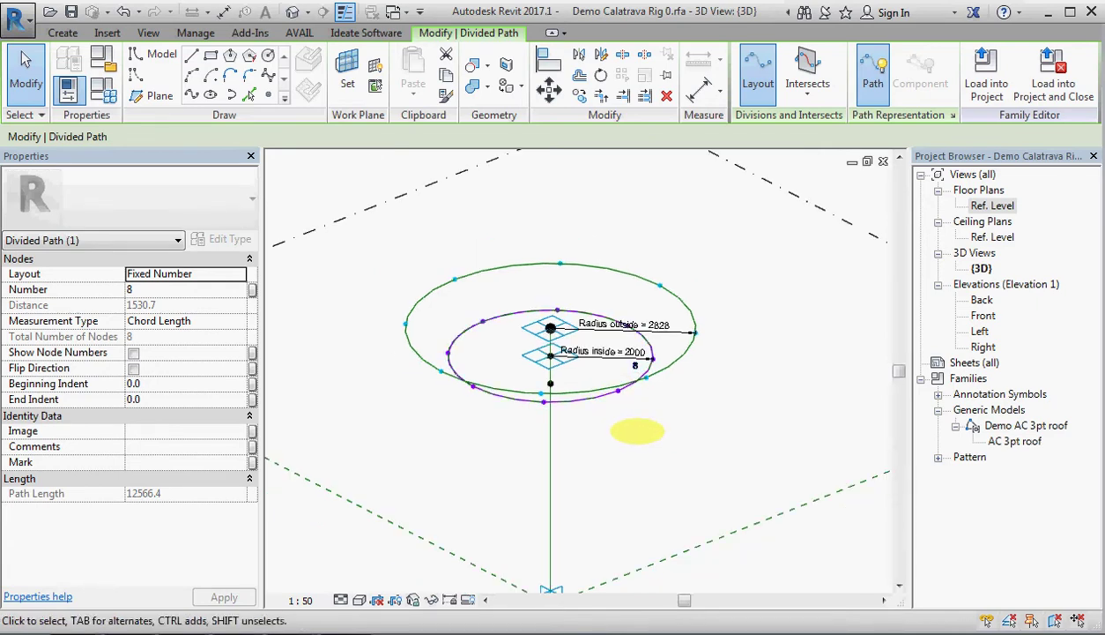
pyautogui.moveTo(617, 443); pyautogui.dragTo(649, 399, button='middle')
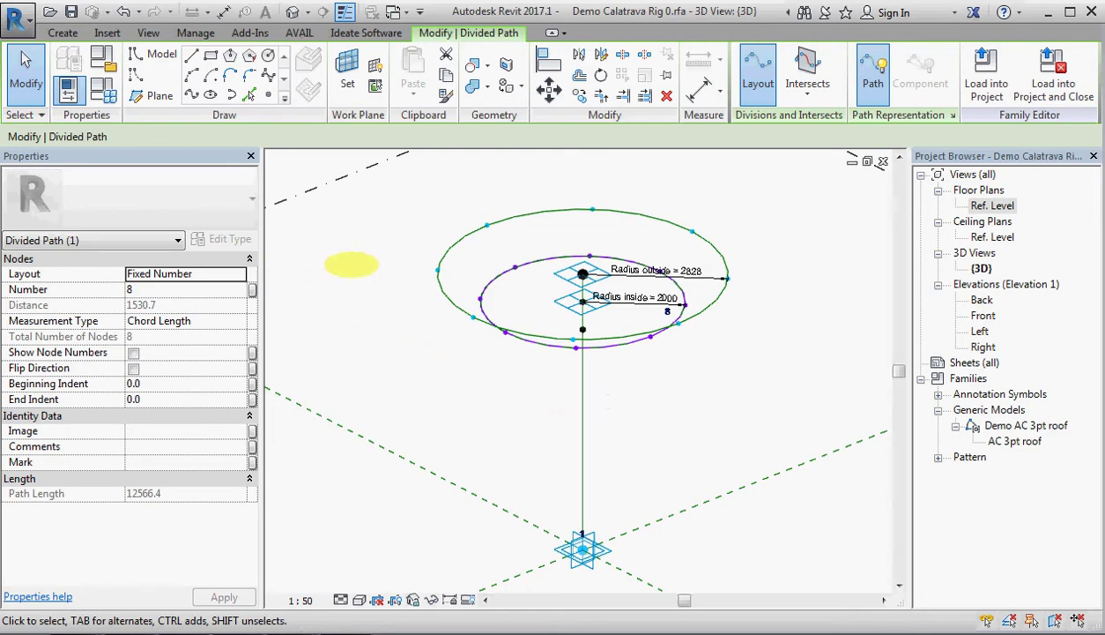
pyautogui.click(103, 88)
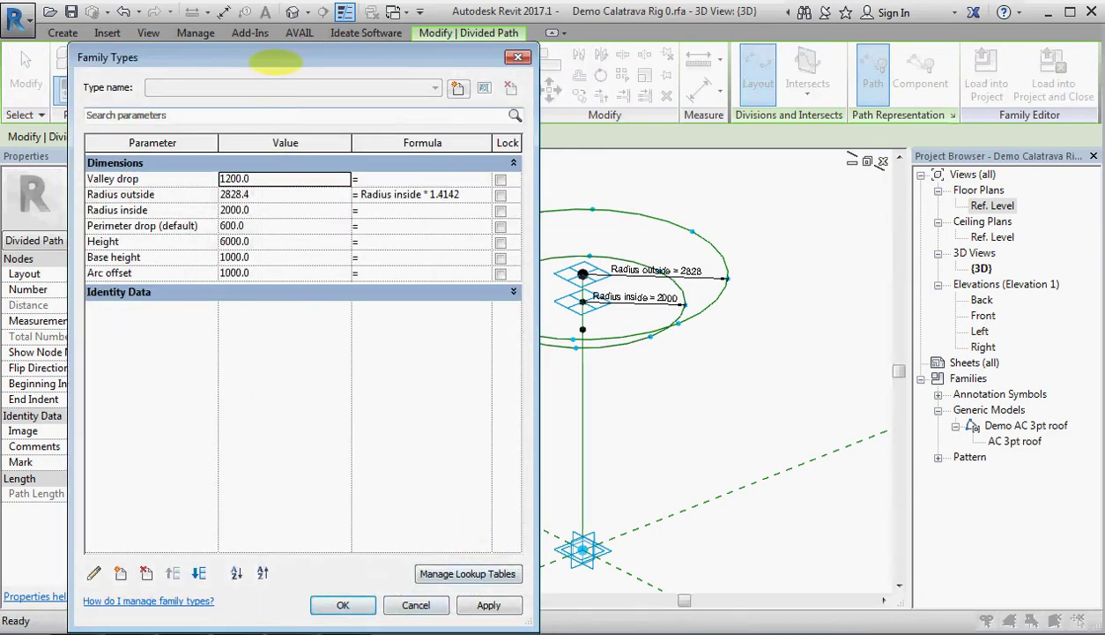
# Step: Flex Height to 8000, apply it, then restore Height to 6000
pyautogui.moveTo(275, 55); pyautogui.dragTo(208, 56)
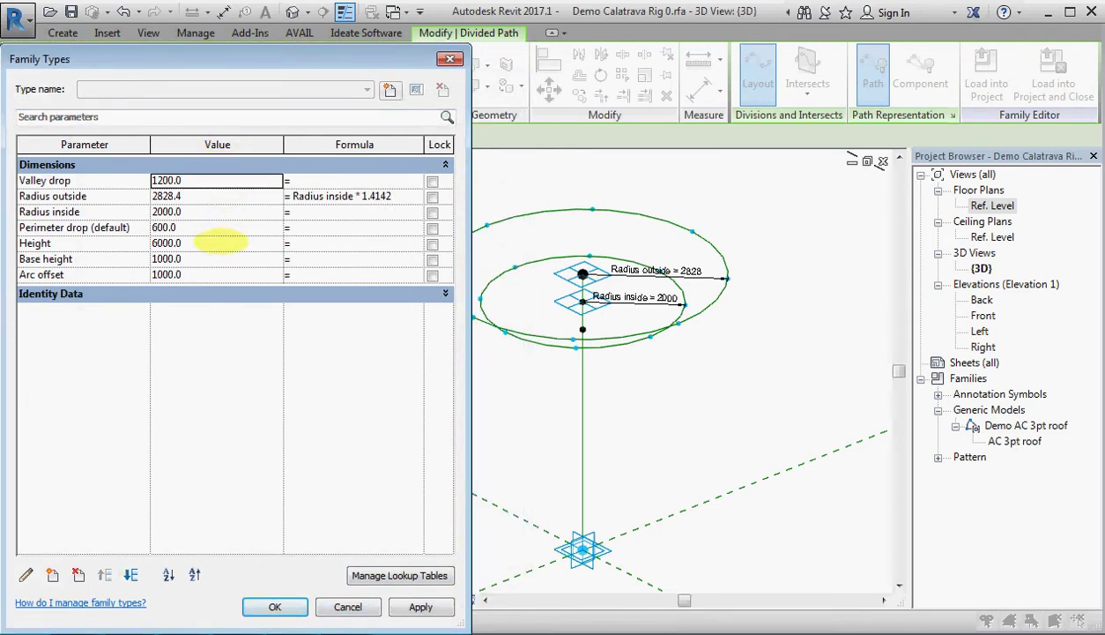
pyautogui.click(220, 242)
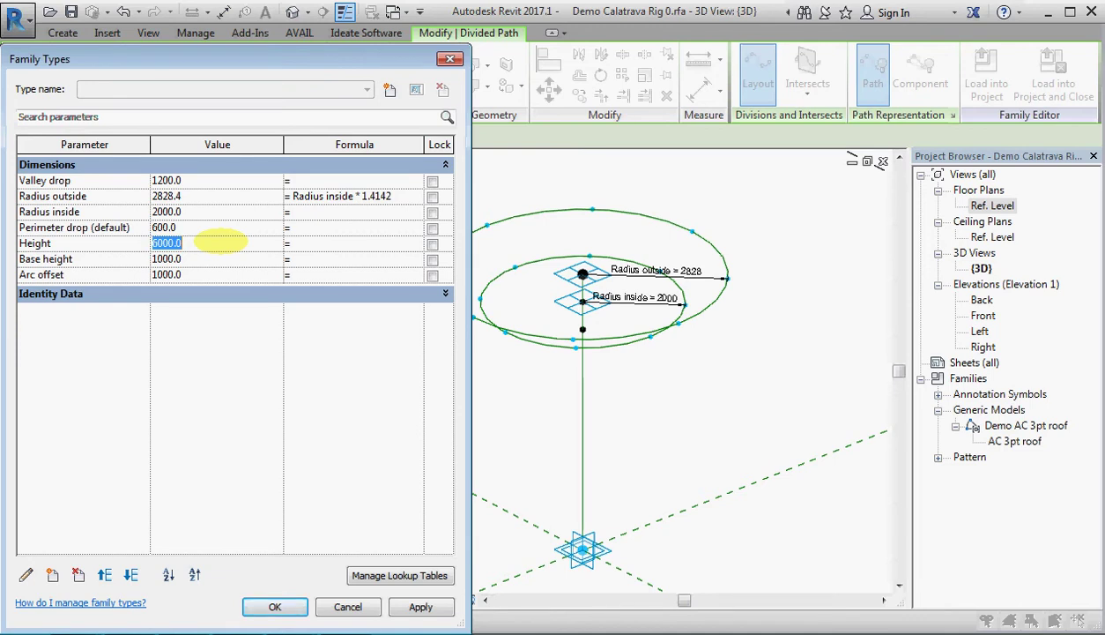
pyautogui.write('8')
pyautogui.press('Tab')
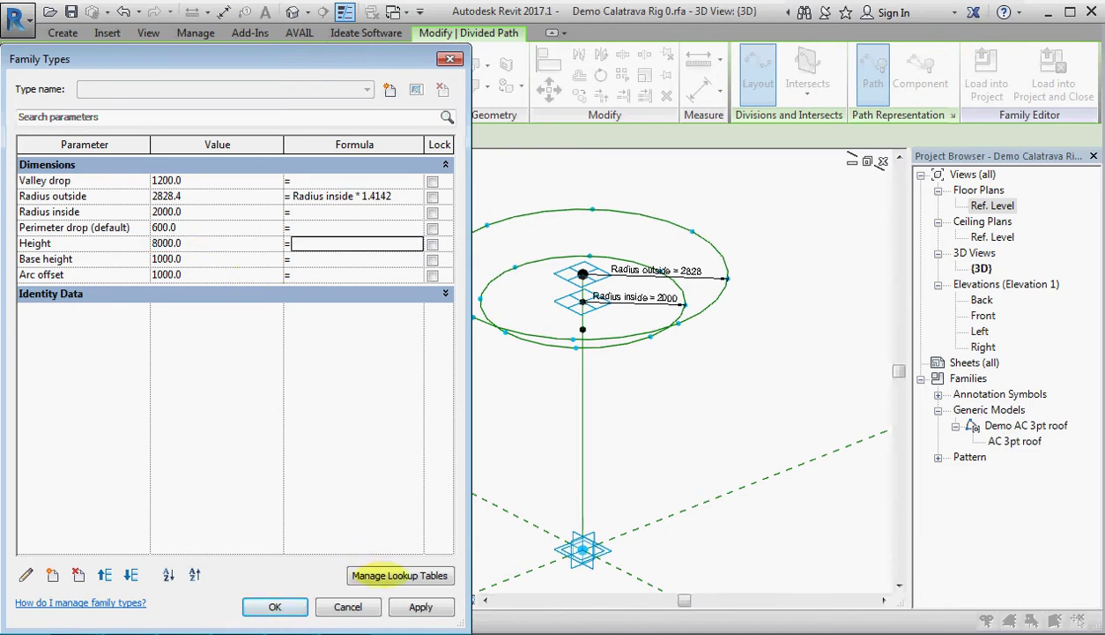
pyautogui.click(420, 606)
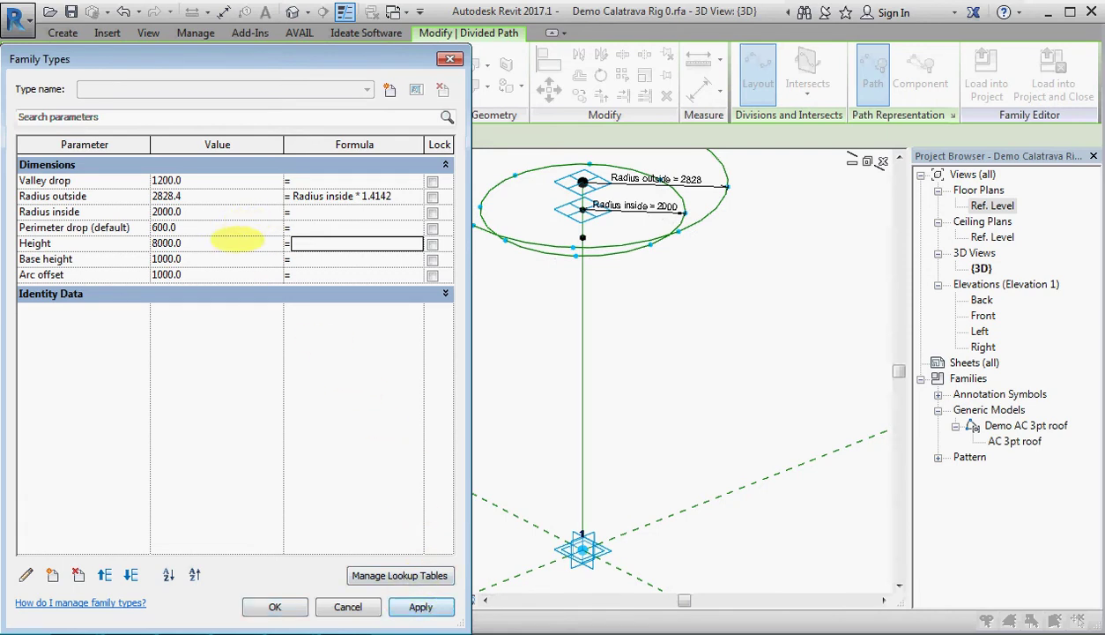
pyautogui.click(236, 241)
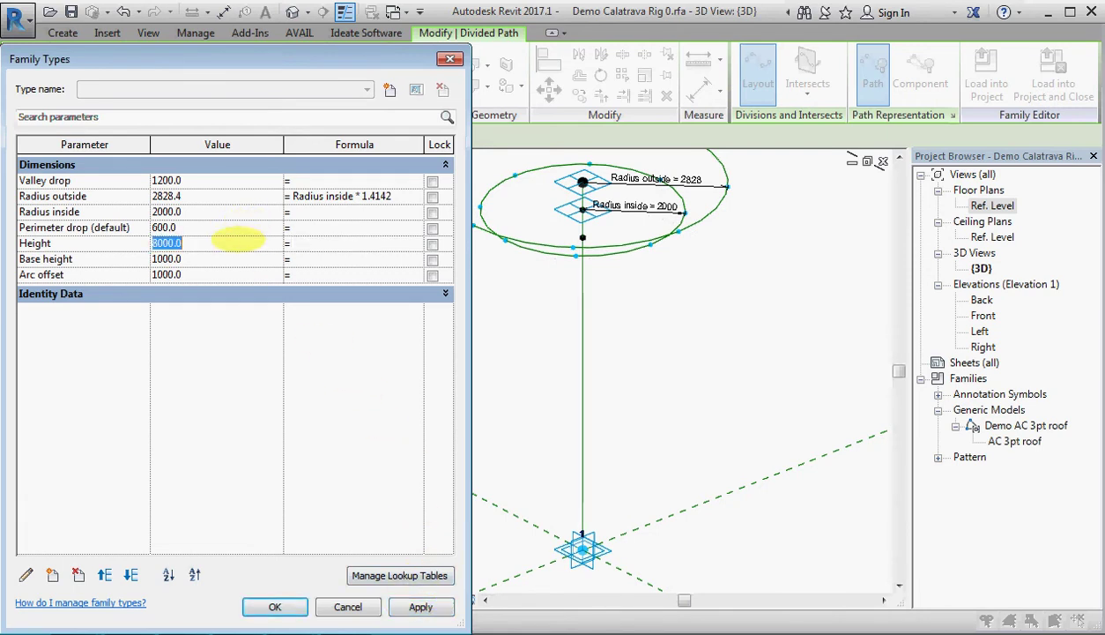
pyautogui.write('6000')
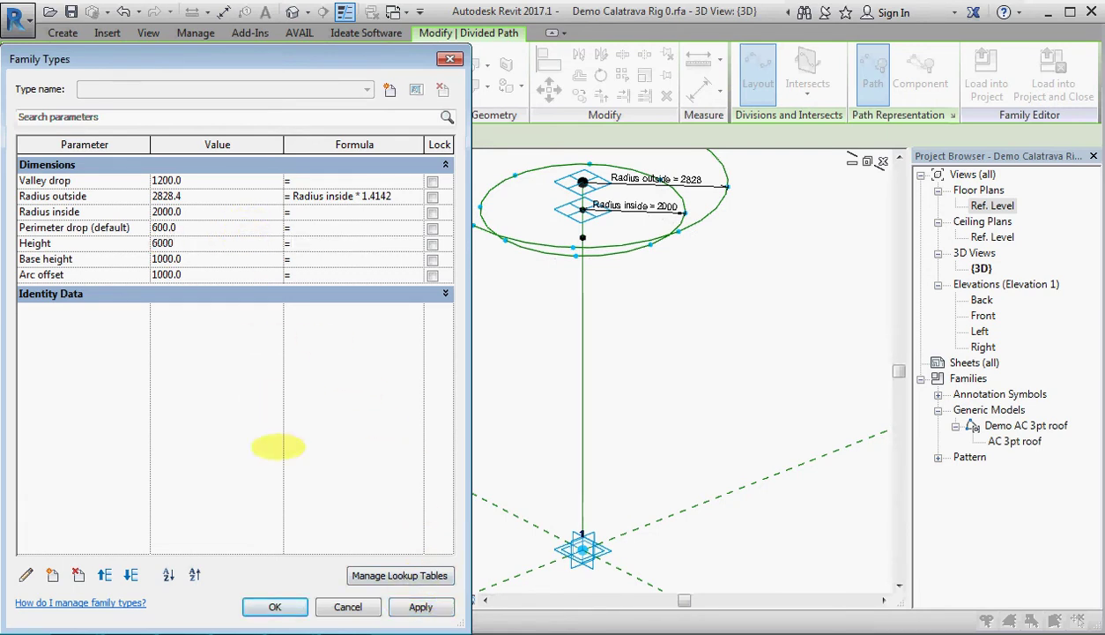
pyautogui.click(421, 607)
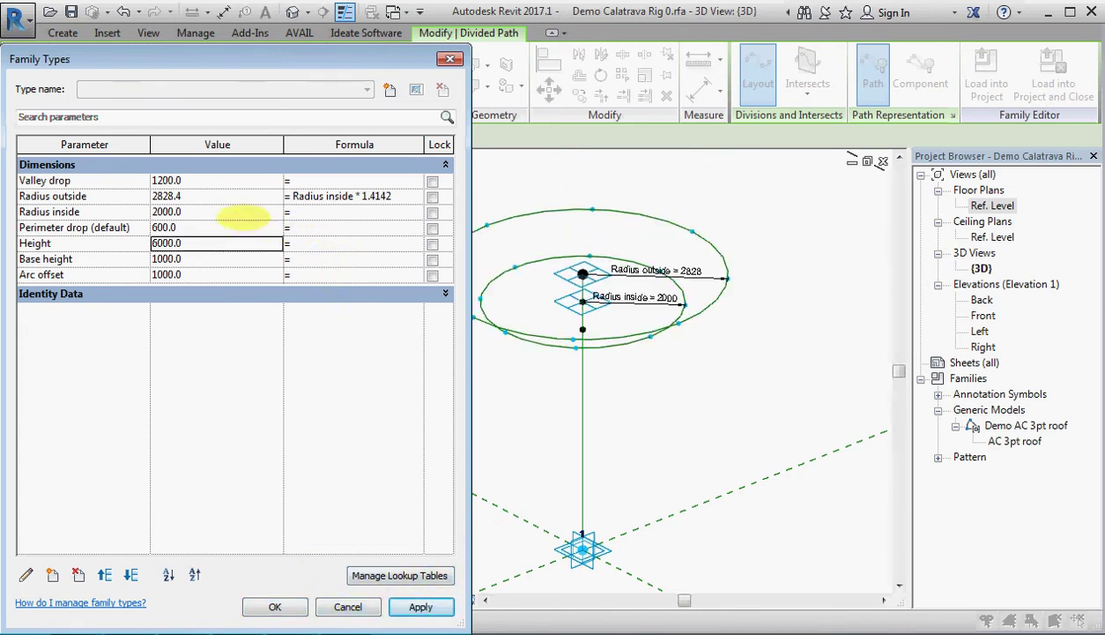
# Step: Reduce Radius inside to 1000 so Radius outside becomes 1414.2
pyautogui.click(211, 210)
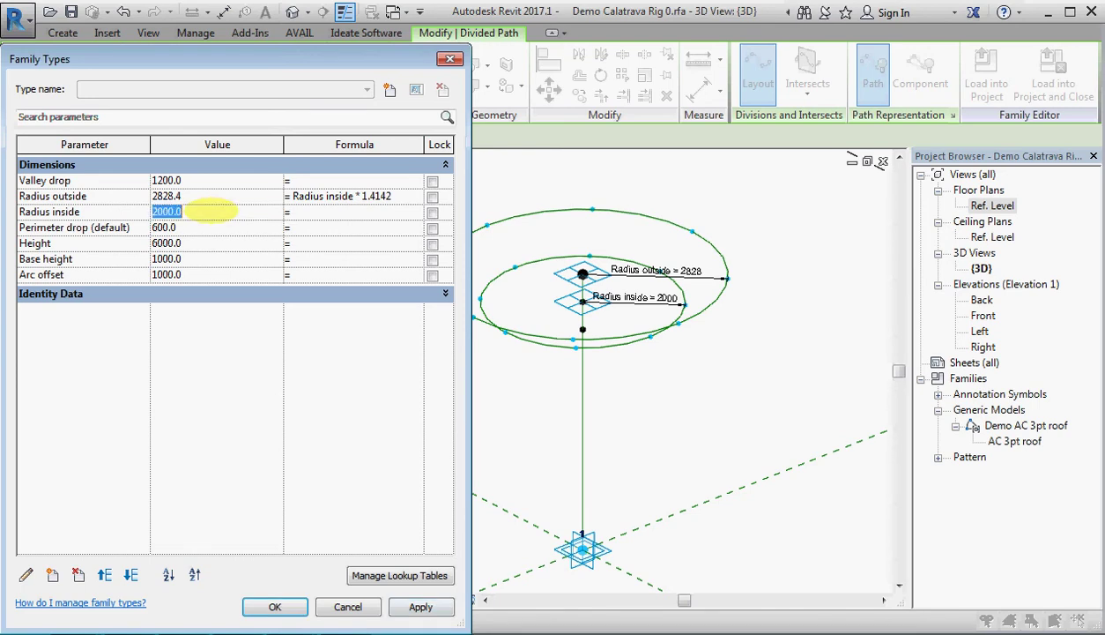
pyautogui.write('1')
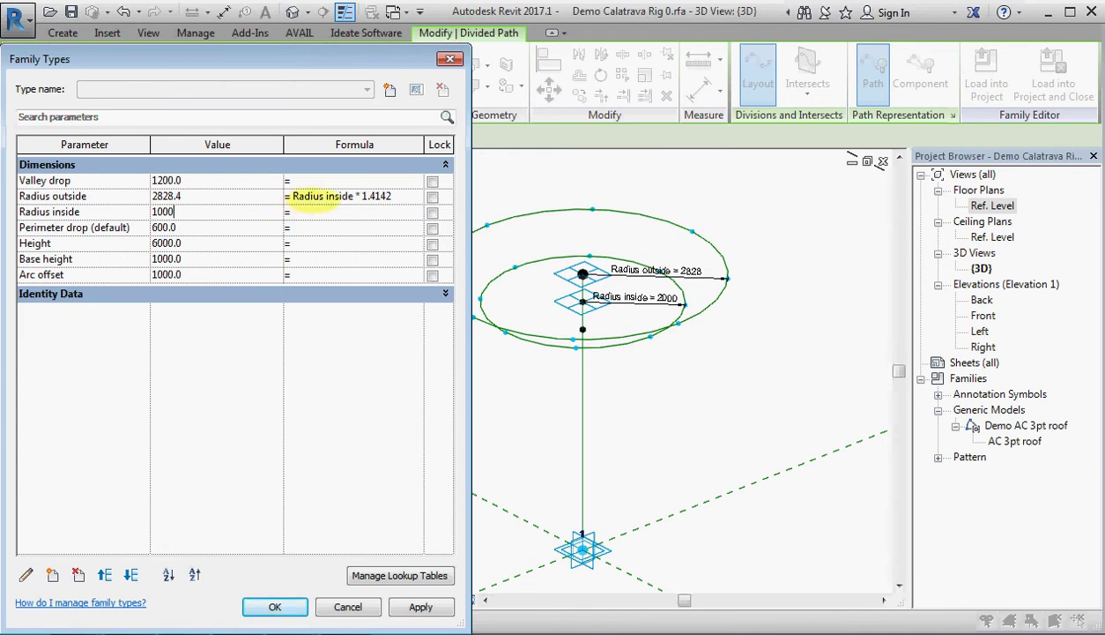
pyautogui.click(309, 212)
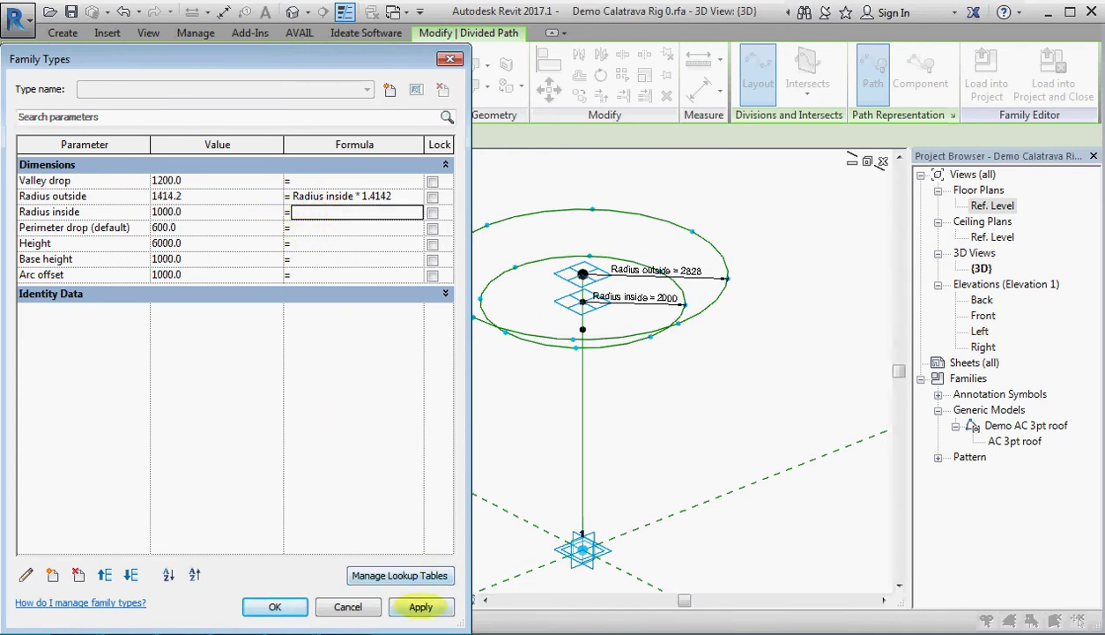
pyautogui.click(421, 607)
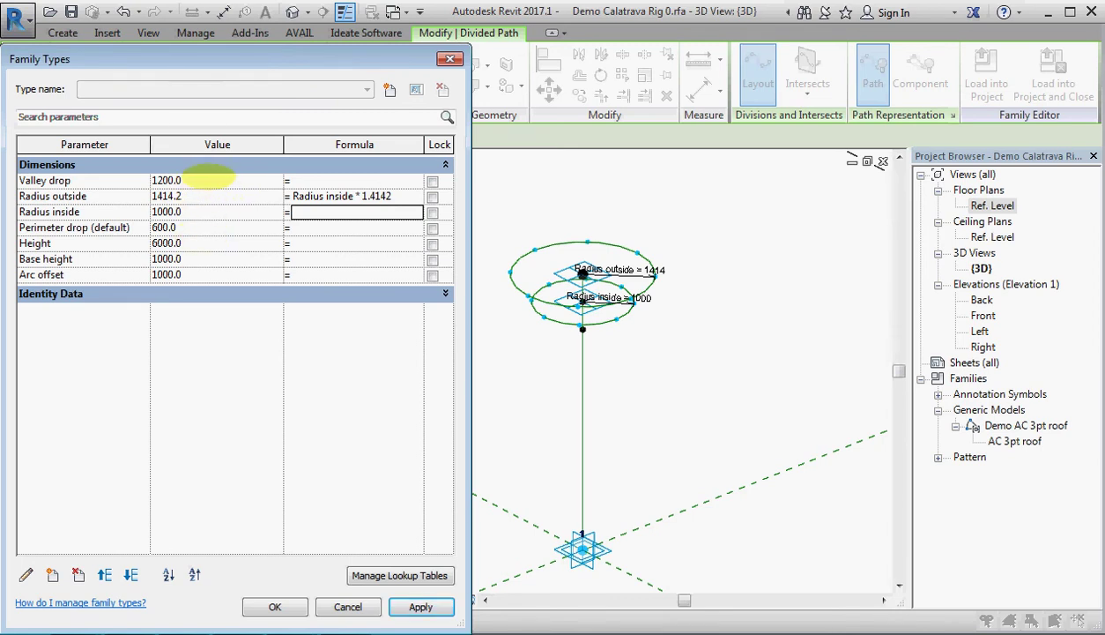
# Step: Set Valley drop to 3000 and apply it to the model
pyautogui.click(209, 179)
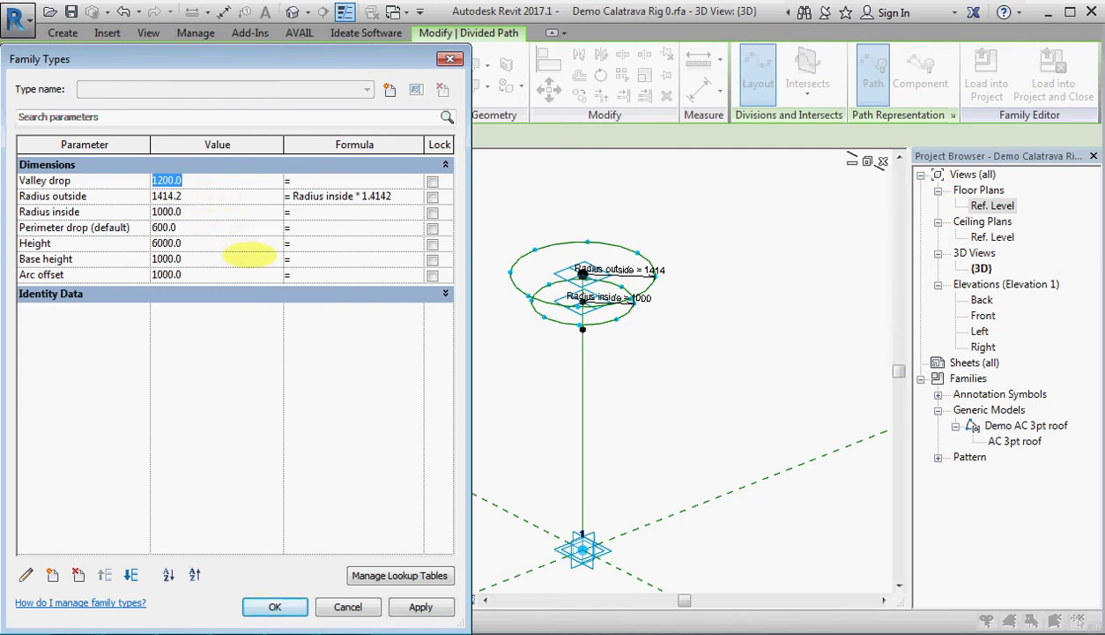
pyautogui.write('3')
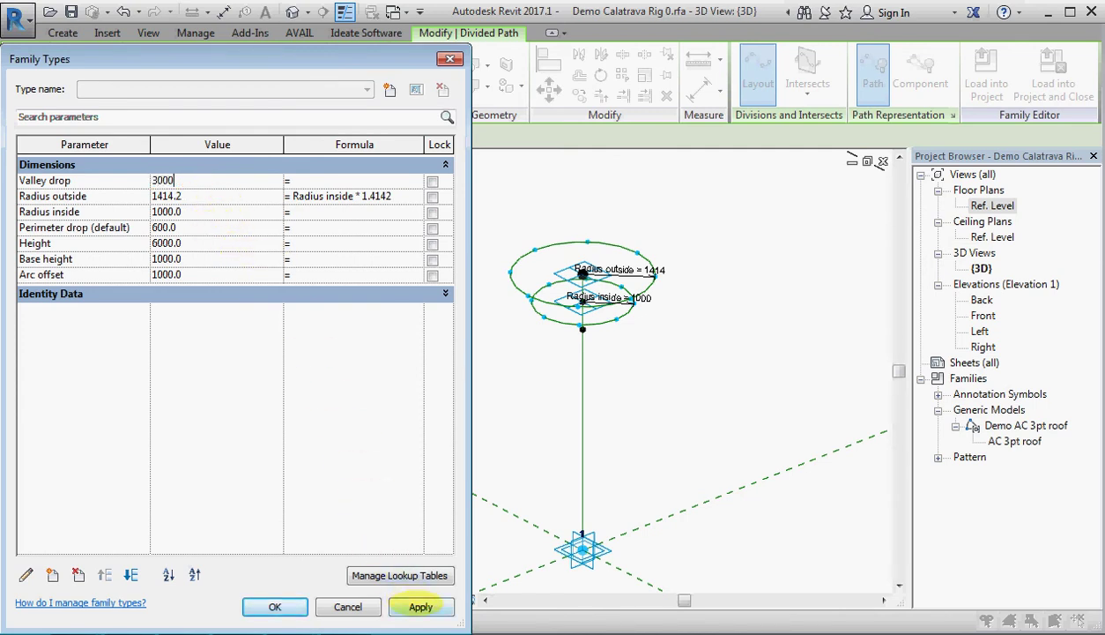
pyautogui.click(421, 607)
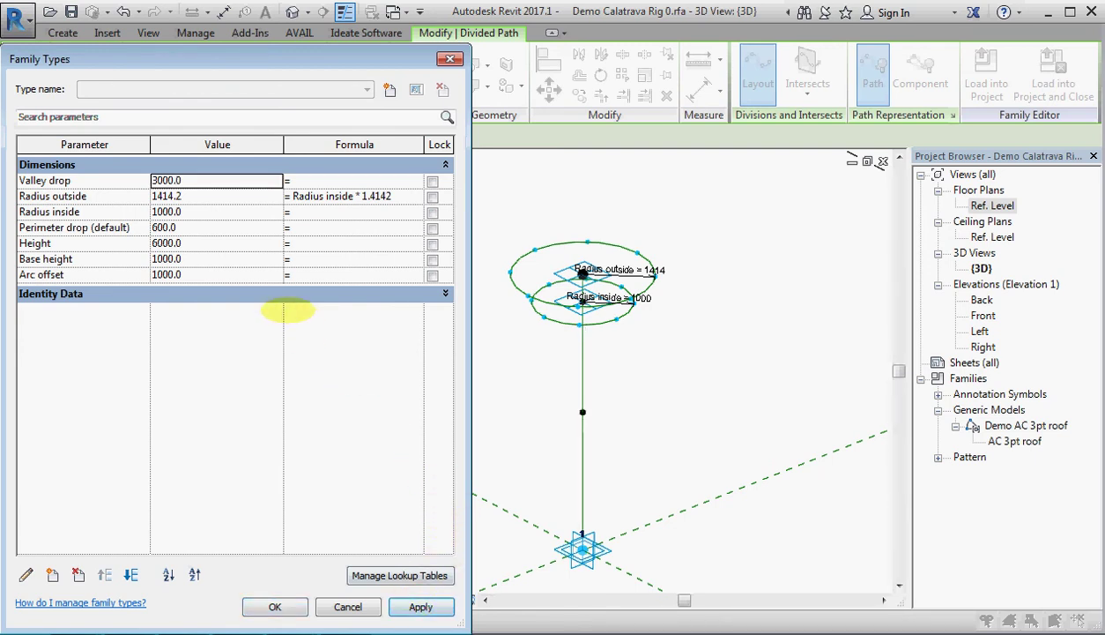
# Step: Set Perimeter drop (default) to 1500, apply it, and accept the Family Types dialog
pyautogui.click(213, 227)
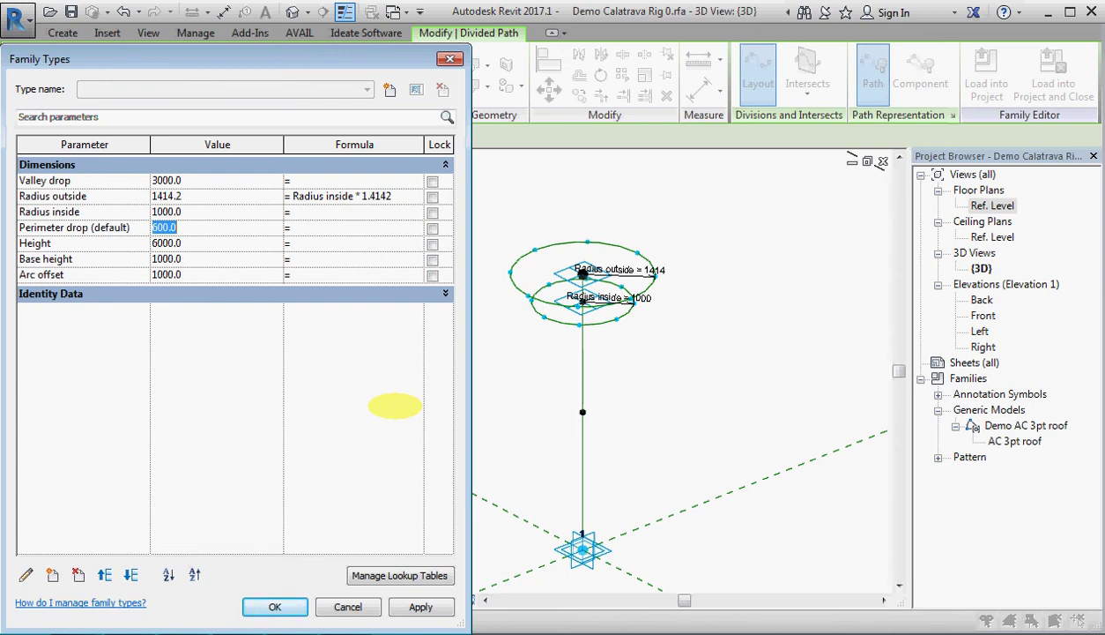
pyautogui.write('1500')
pyautogui.click(421, 606)
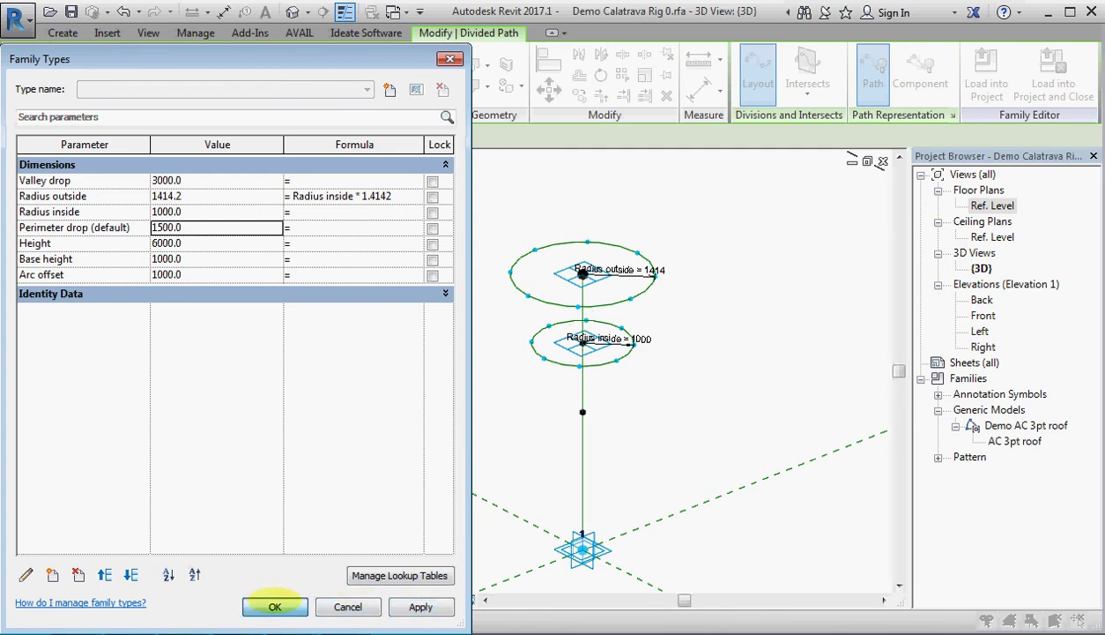
pyautogui.click(275, 606)
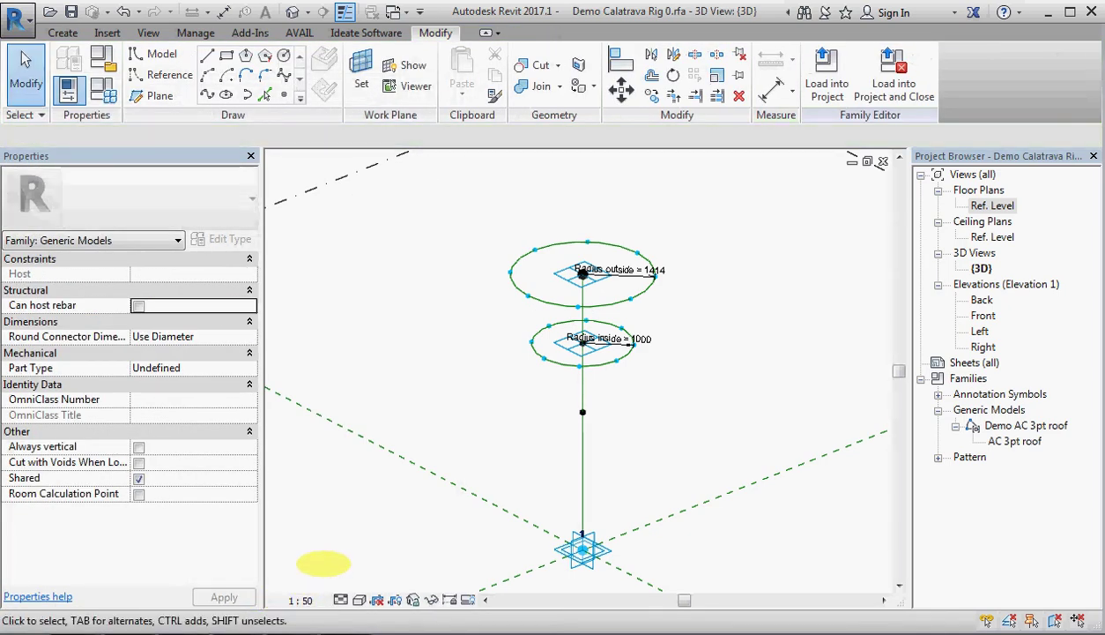